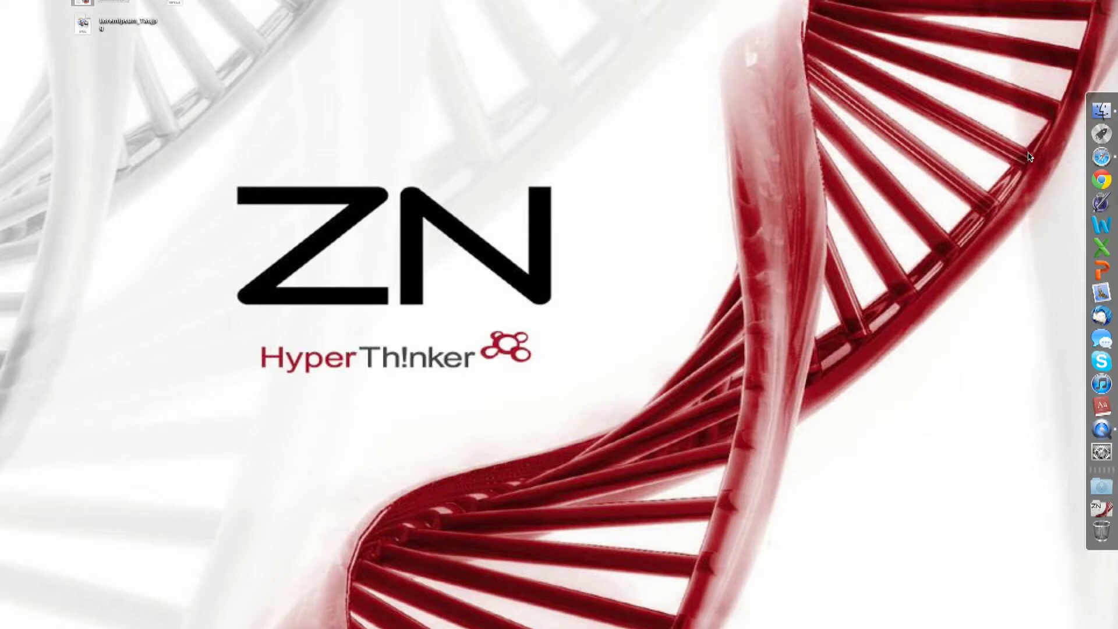
Open blogger.com in Safari and sign in with the autofilled credentials
left_click(1104, 162)
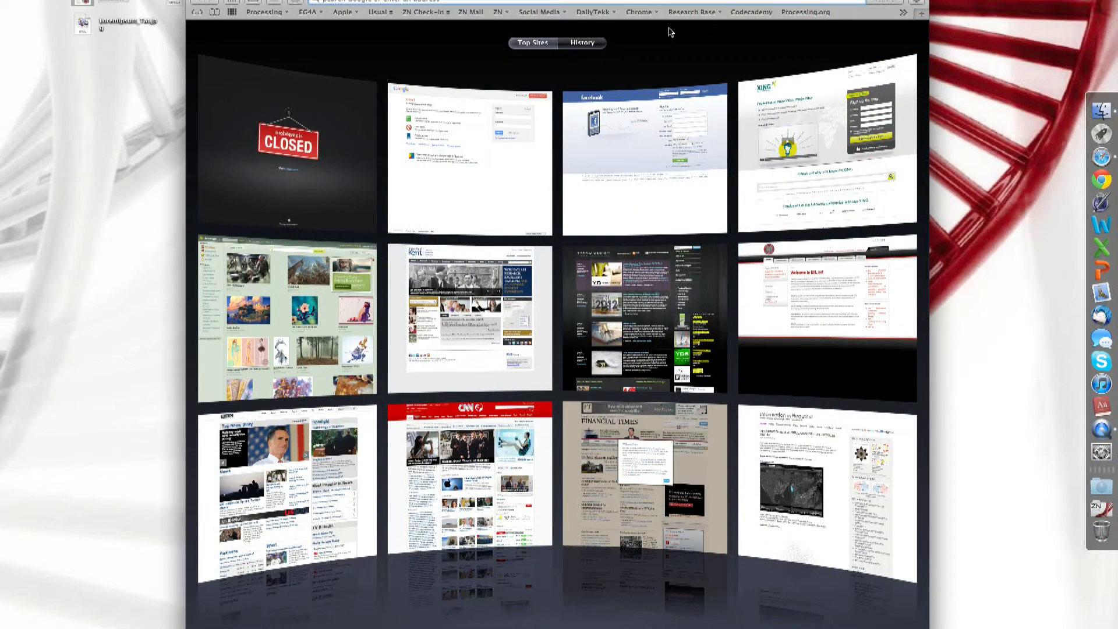
type("www.blogger.com")
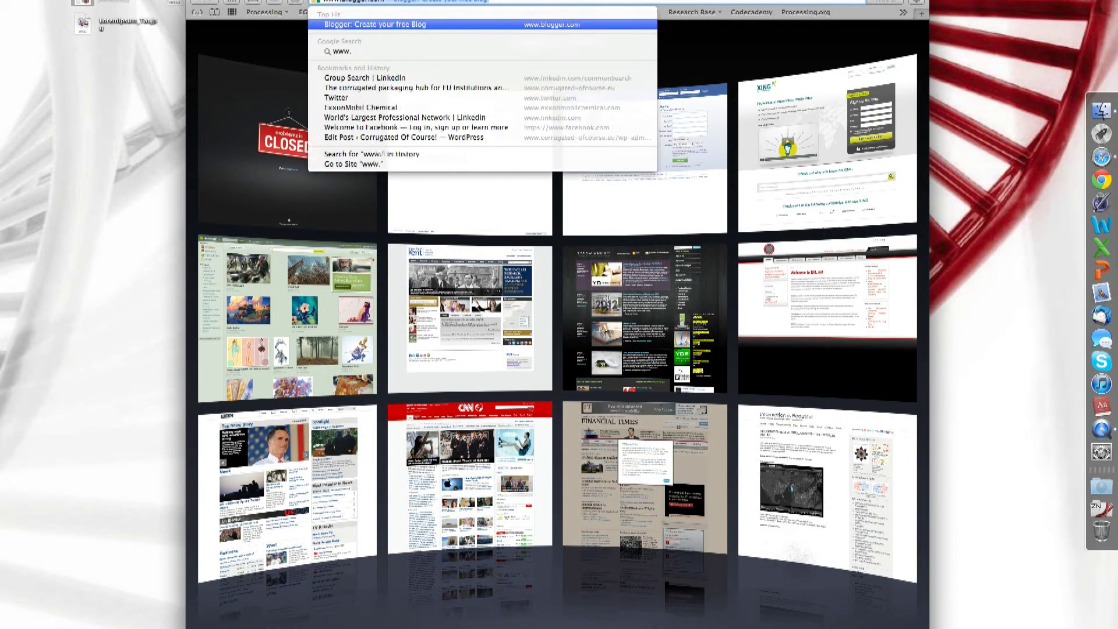
key("Return")
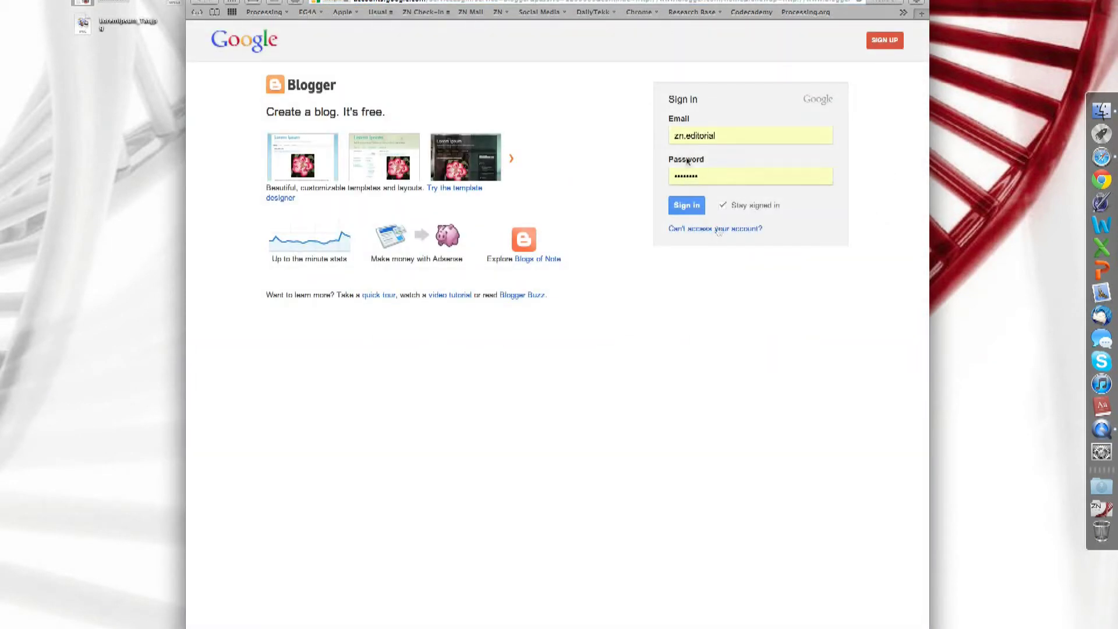
left_click(732, 135)
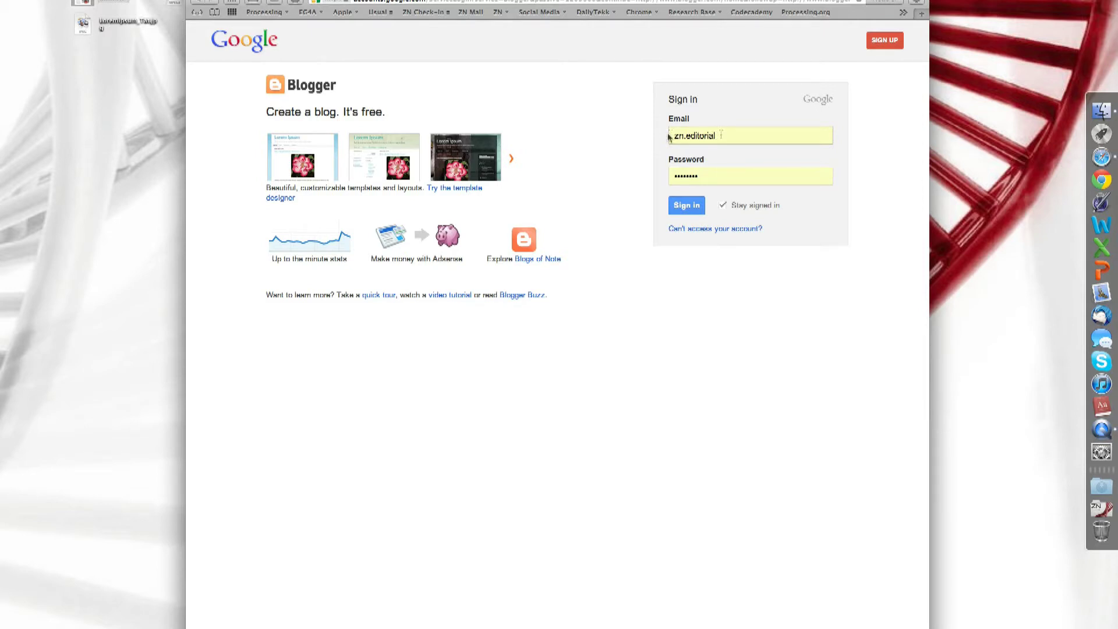
left_click(689, 206)
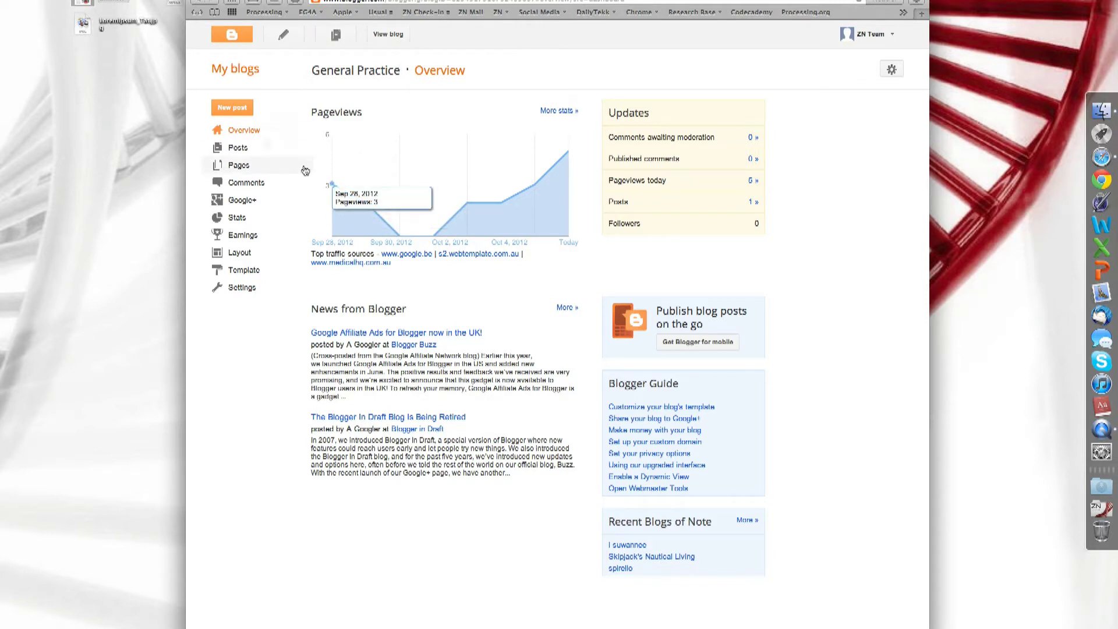
left_click(258, 148)
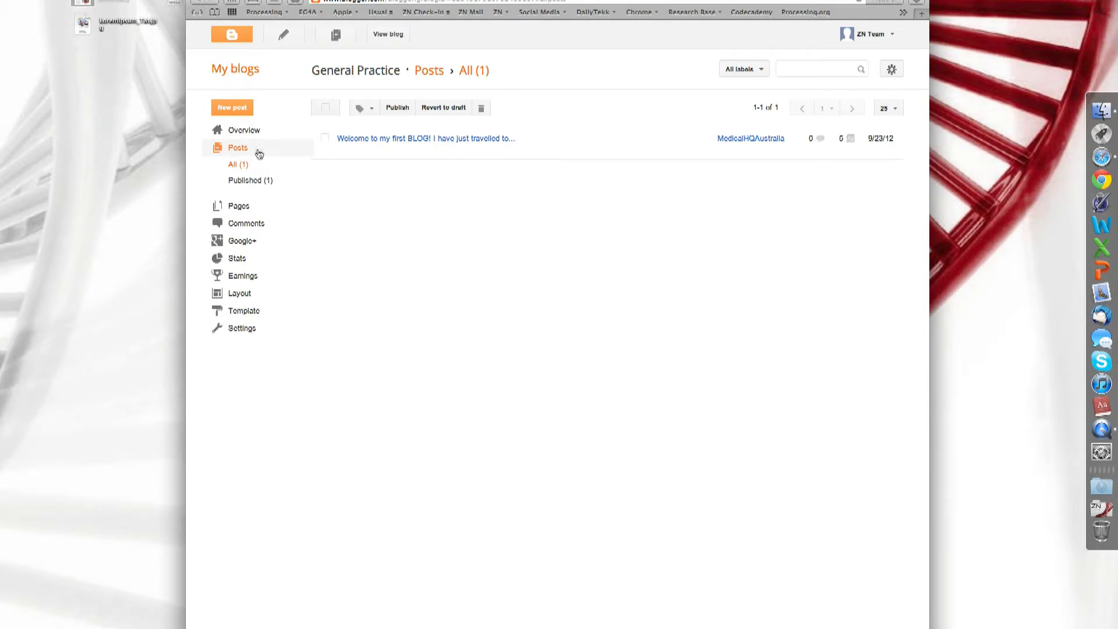
left_click(242, 225)
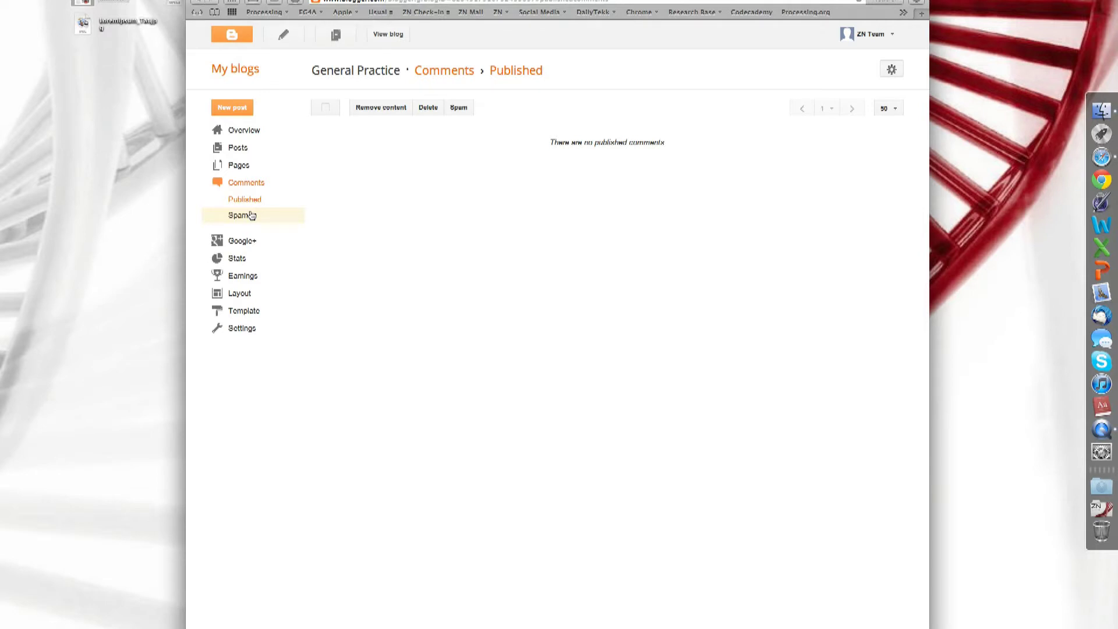
left_click(250, 257)
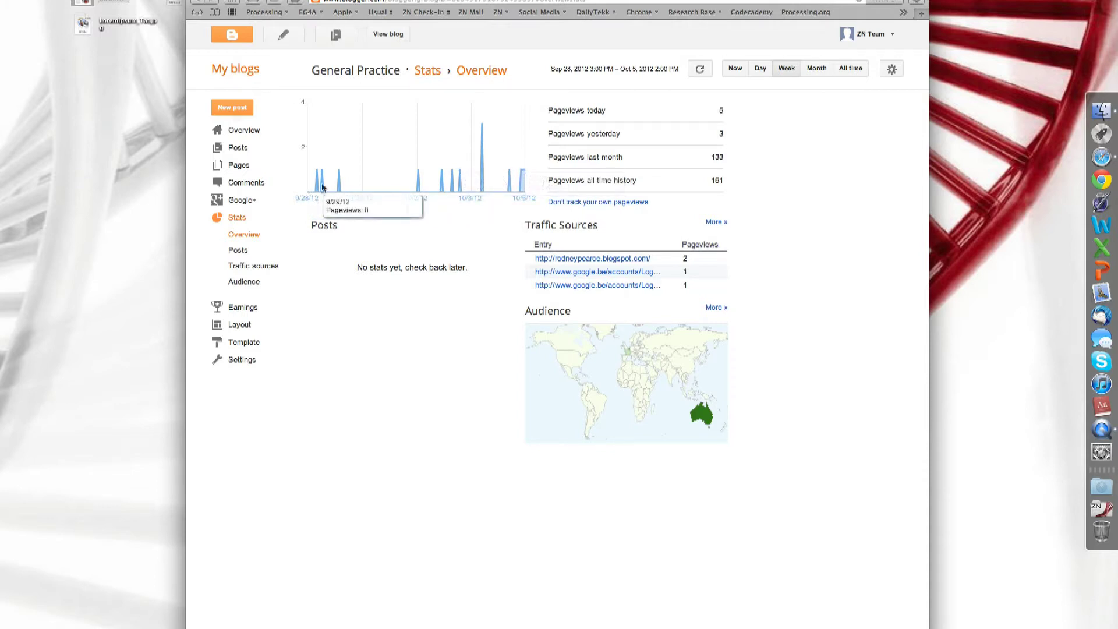
left_click(241, 131)
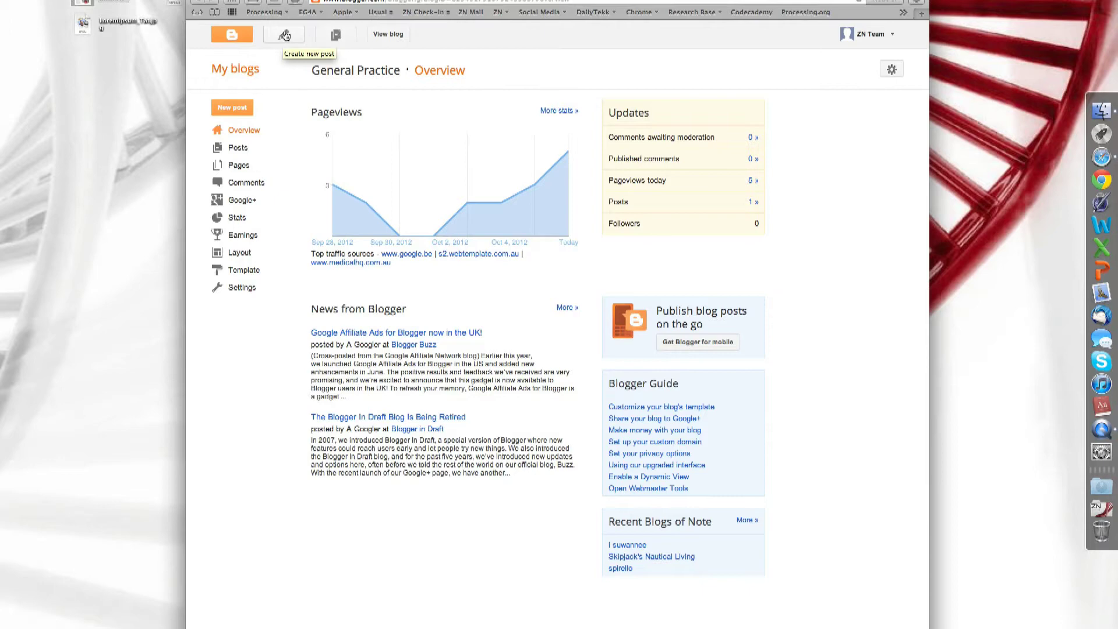
Create a new post and title it 'Lorem Ipsum'
left_click(284, 36)
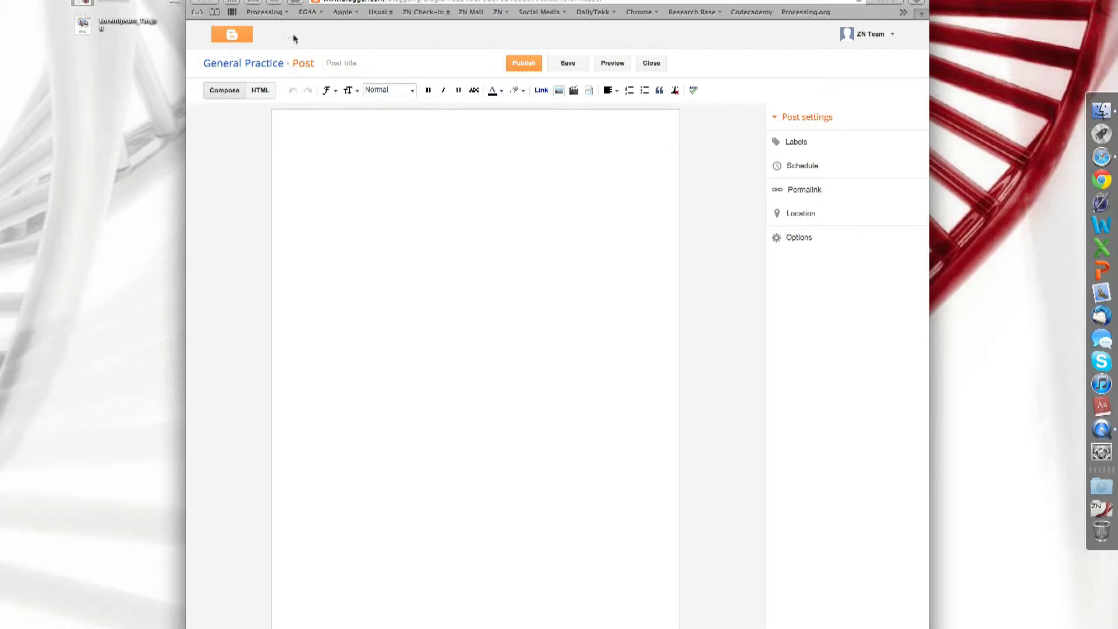
left_click(369, 64)
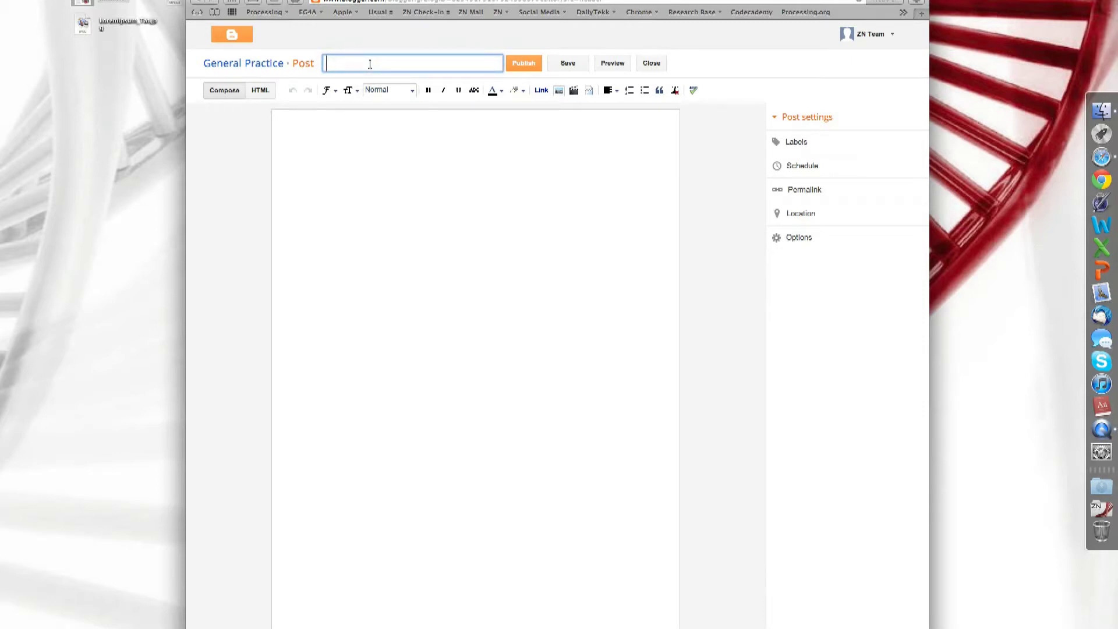
type("Lorem Ipsum")
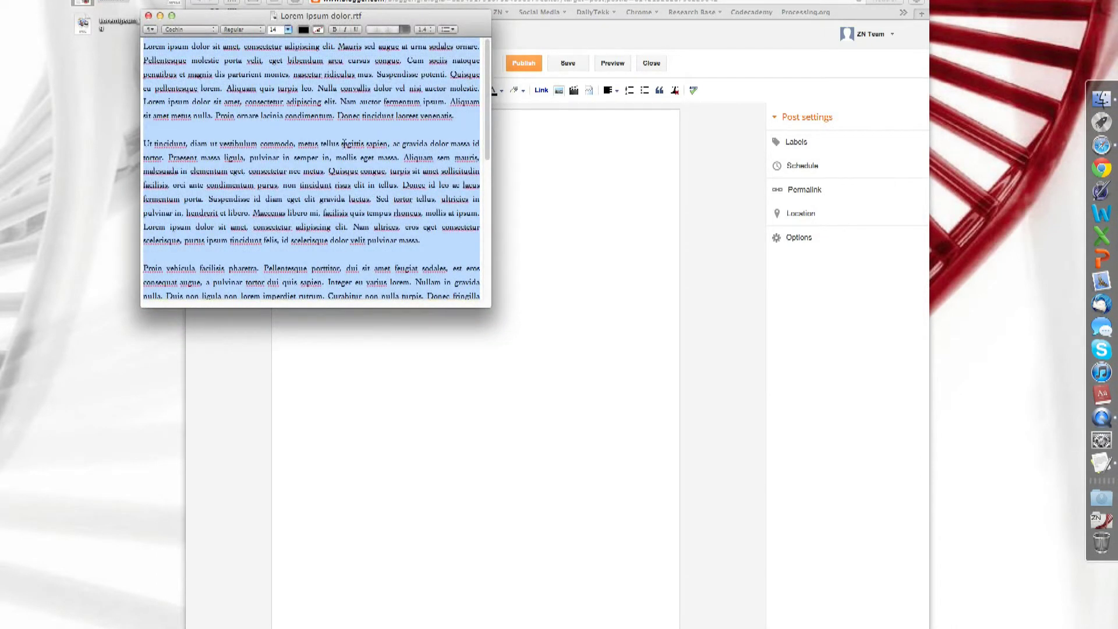
Paste the copied lorem ipsum text into the post body
left_click(579, 192)
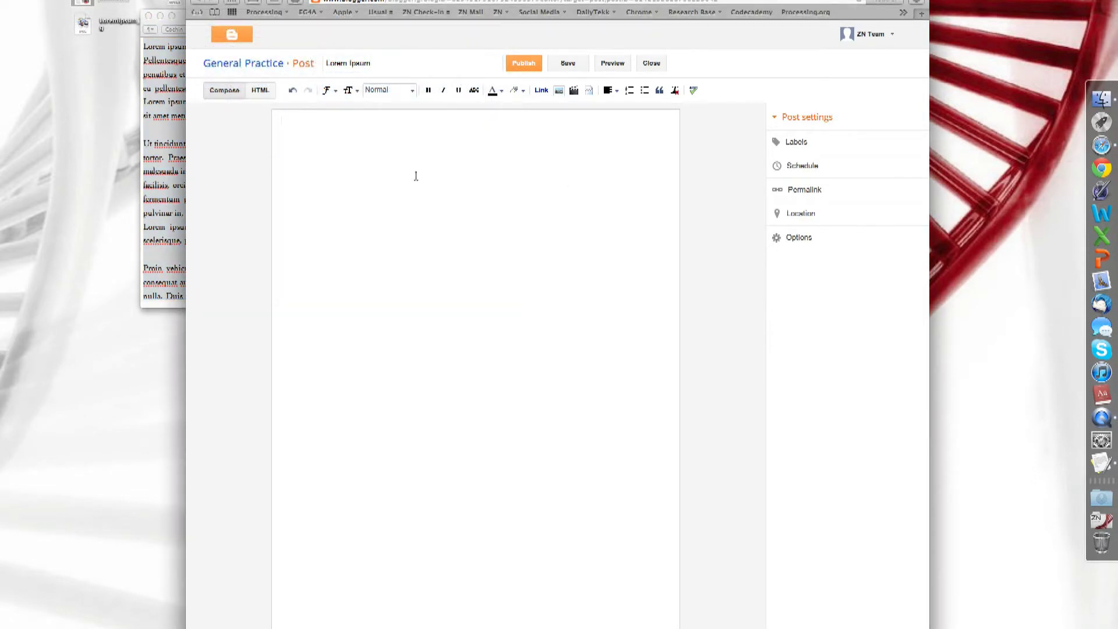
key("super+v")
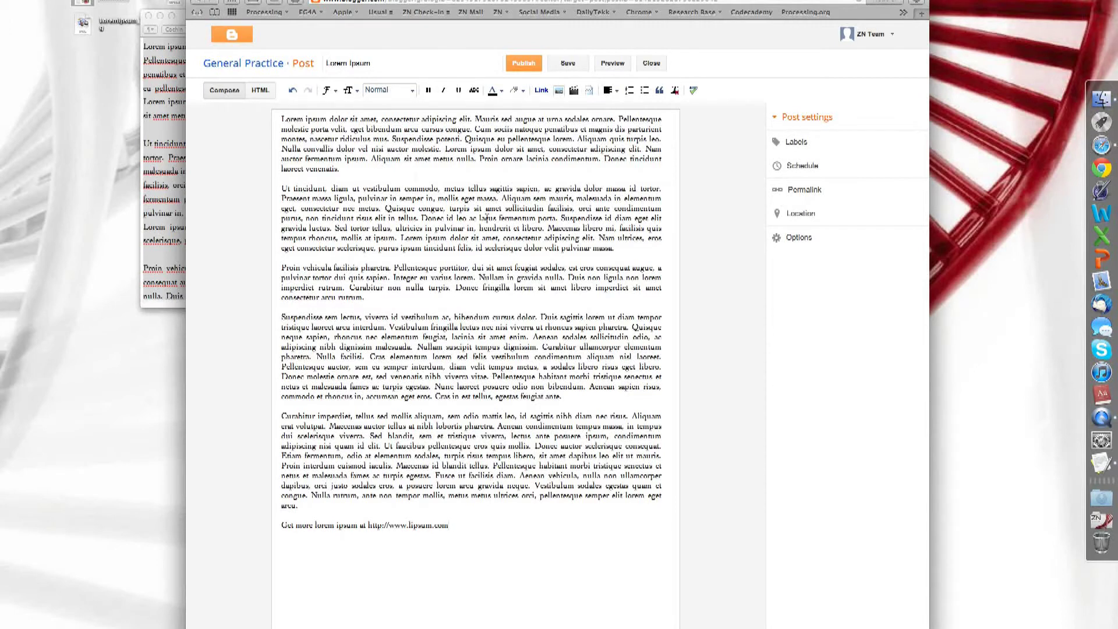
Break the text into new paragraphs starting at 'Donec id leo' and 'Cras elementum'
left_click(421, 219)
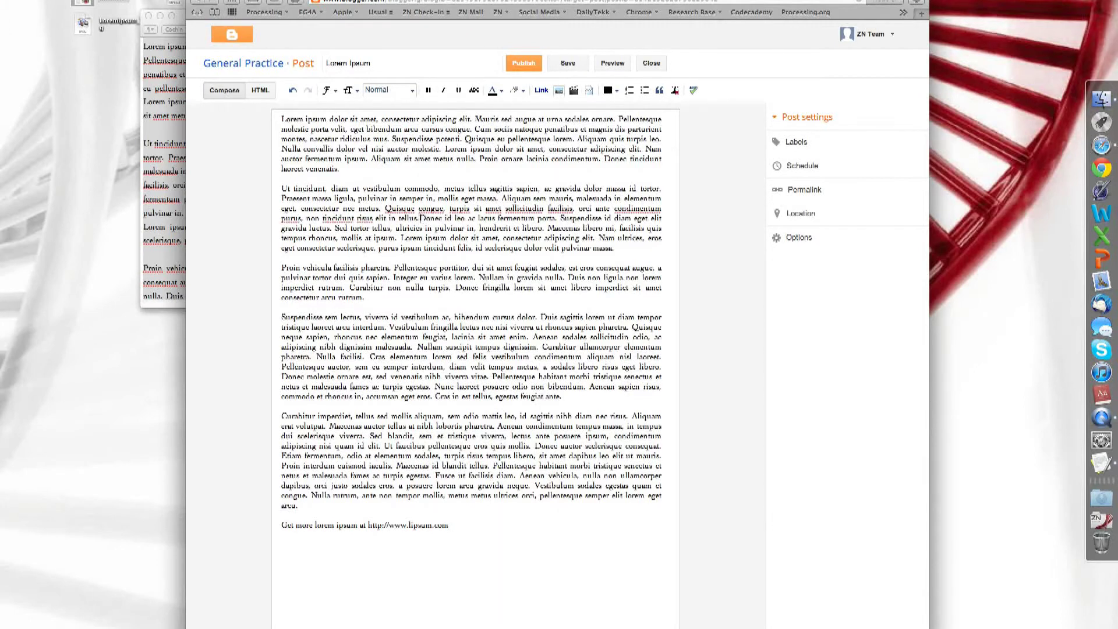
key("Return")
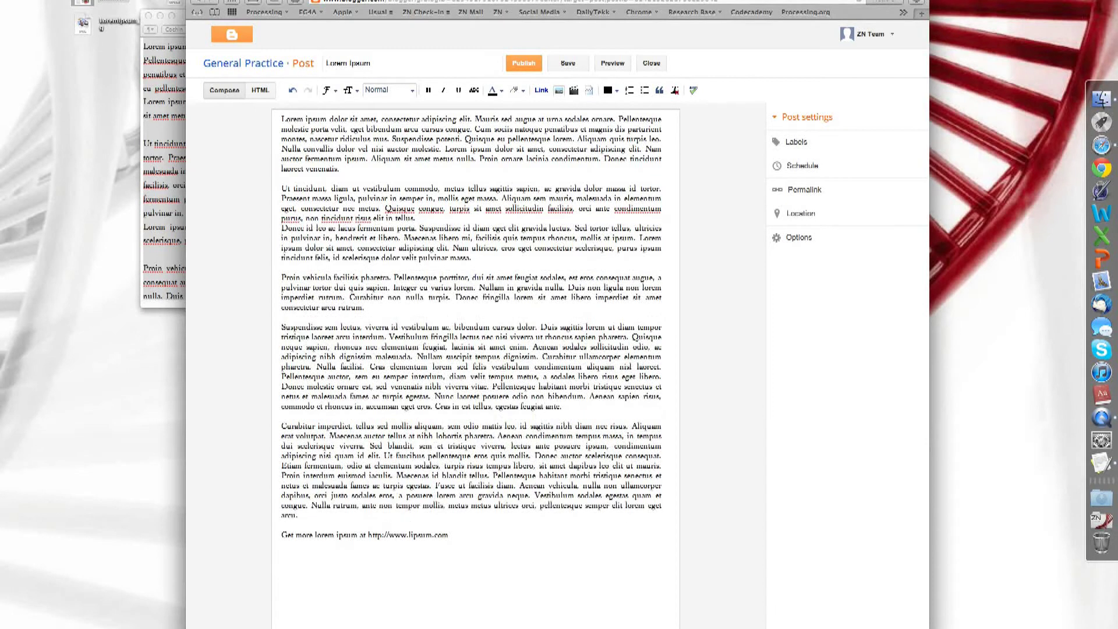
key("Return")
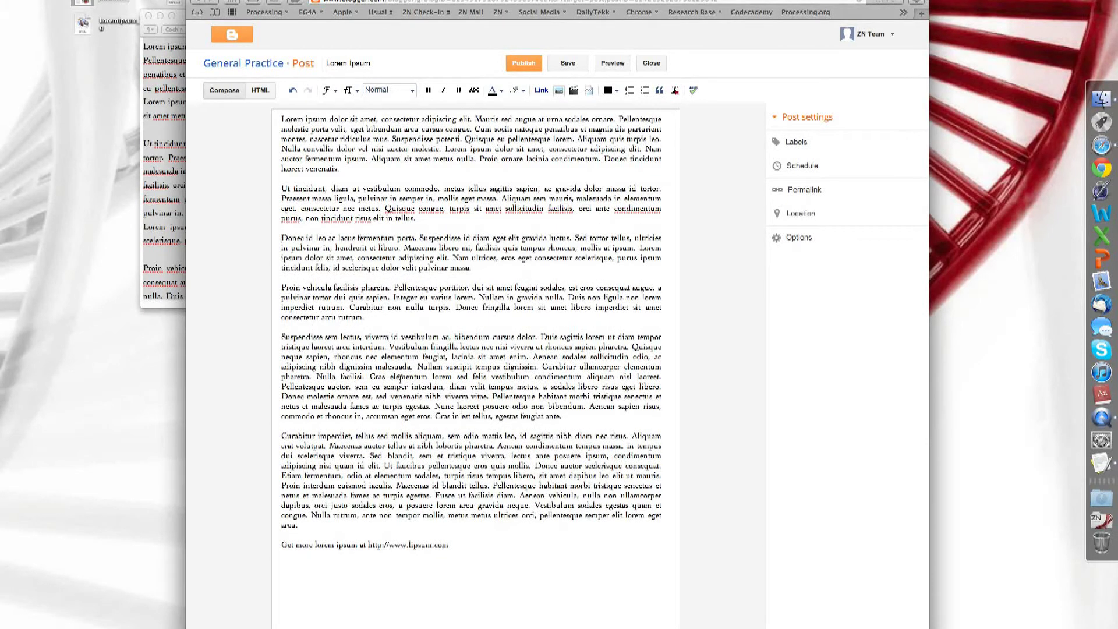
left_click(369, 377)
key("Return")
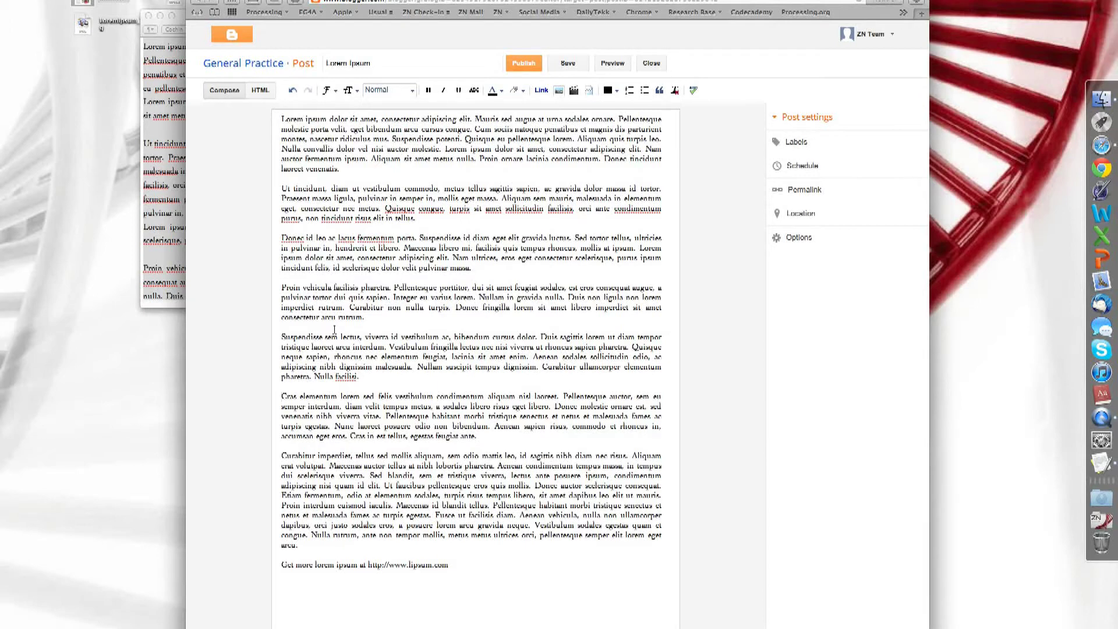
Add a 'Headers' line above the Cras elementum and Proin vehicula paragraphs
left_click(319, 387)
key("Return")
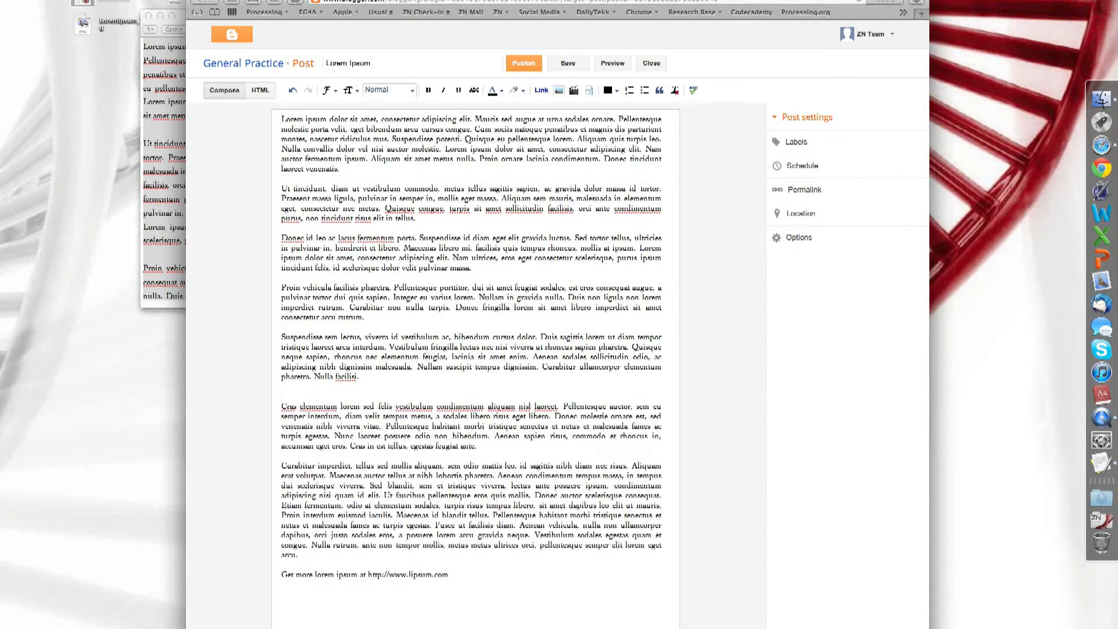
type("Headers")
left_click(308, 278)
key("Return")
type("H")
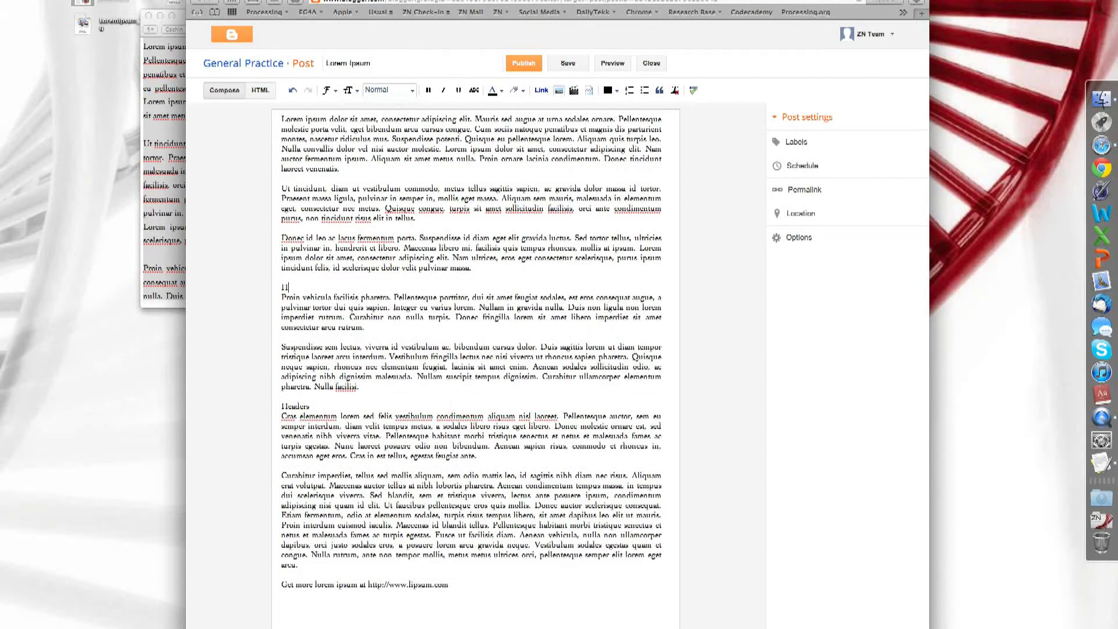
type("eaders")
Make both 'Headers' lines bold
left_click_drag(311, 287, 280, 287)
left_click(428, 90)
double_click(272, 405)
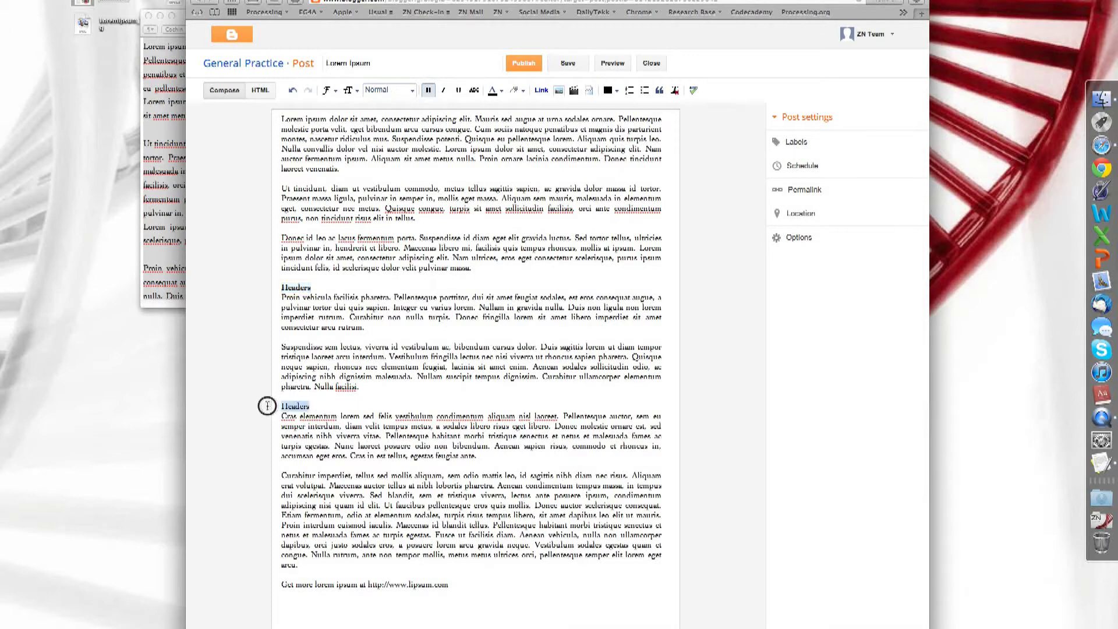
left_click(429, 92)
Upload LoremIpsum_Tat.jpg and insert it at the top of the post
left_click(281, 120)
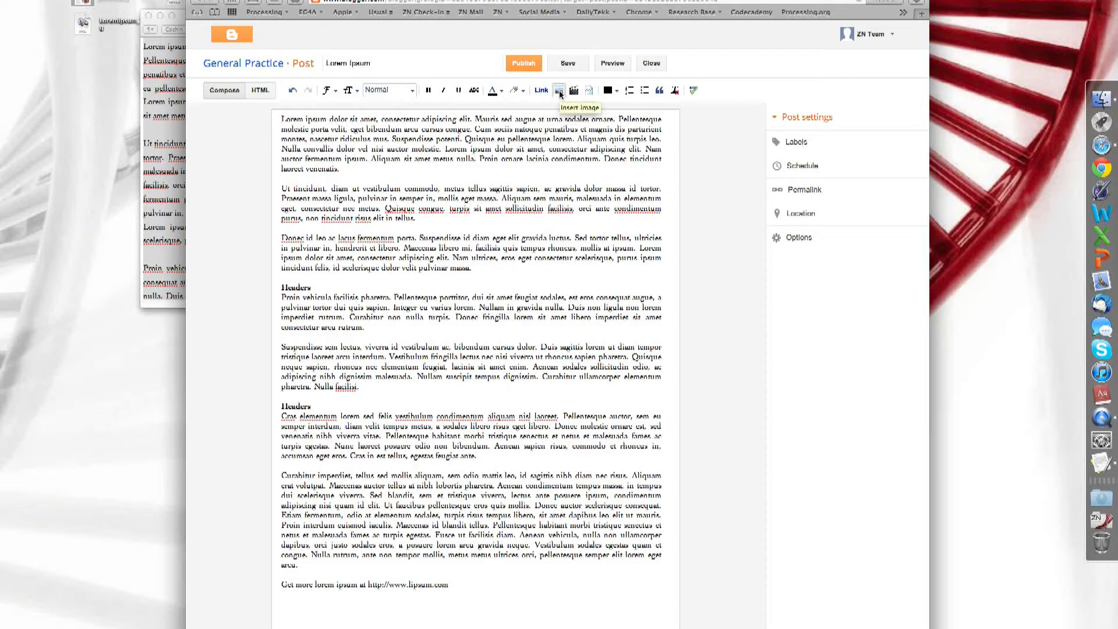
left_click(559, 91)
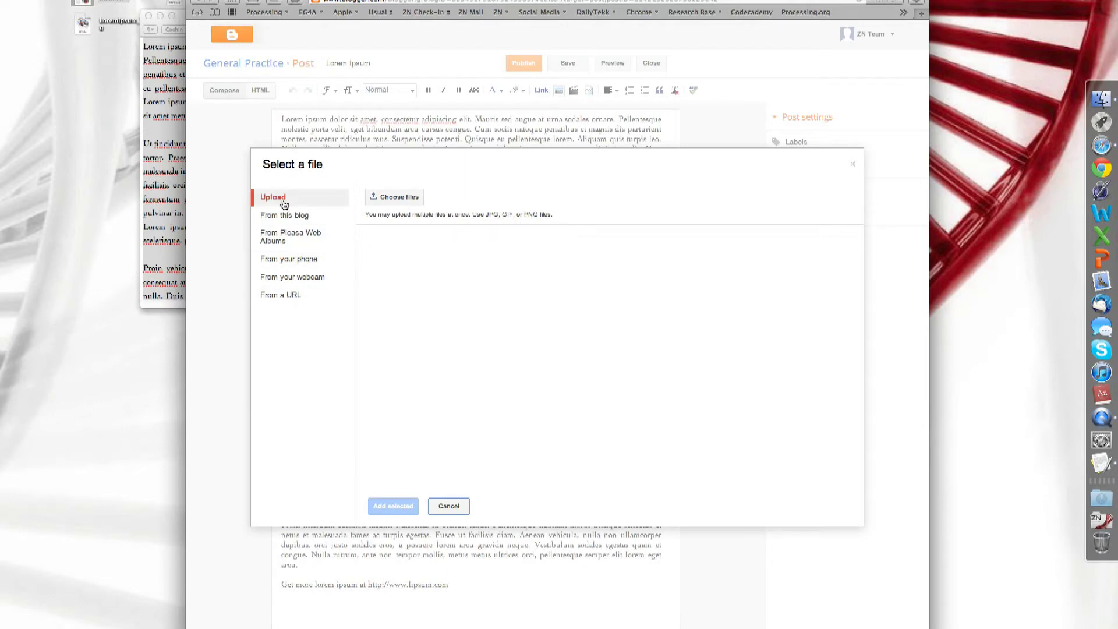
left_click(399, 199)
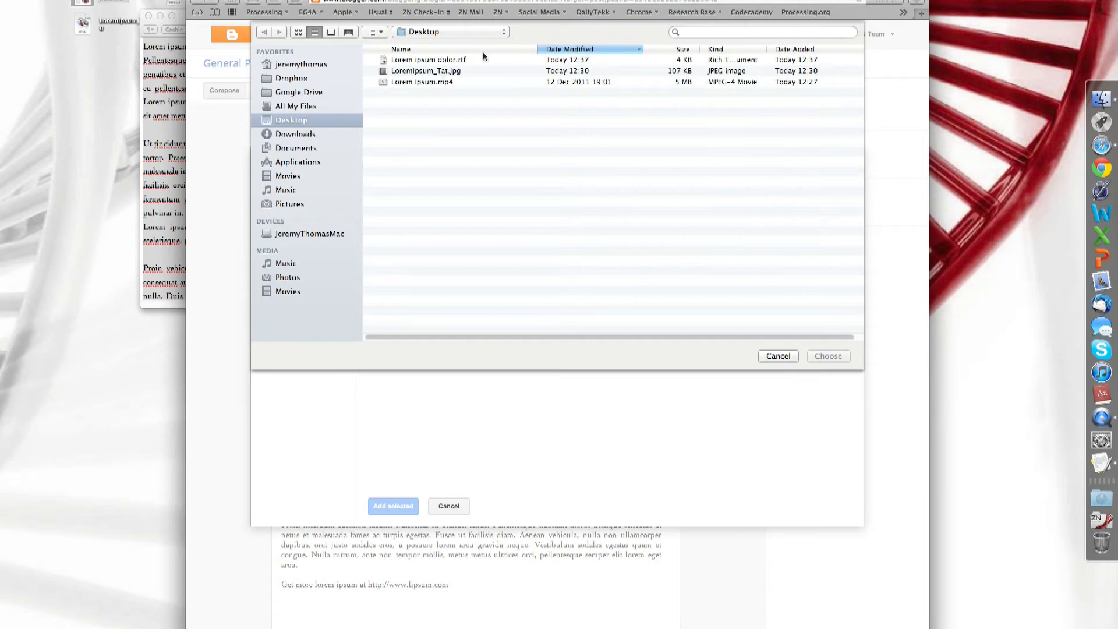
left_click(434, 71)
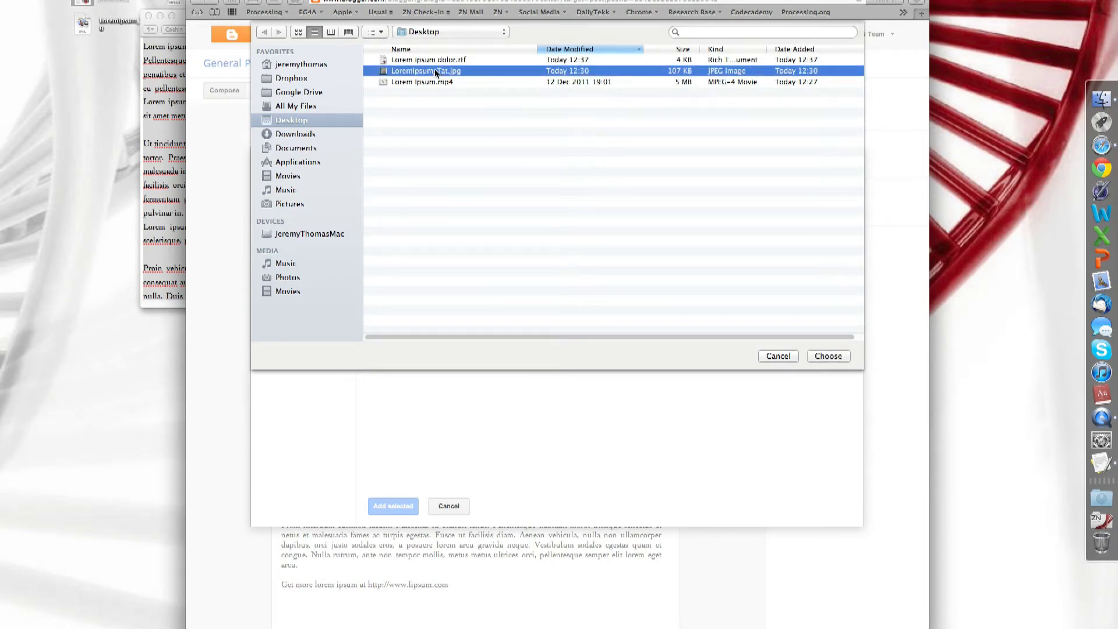
left_click(828, 356)
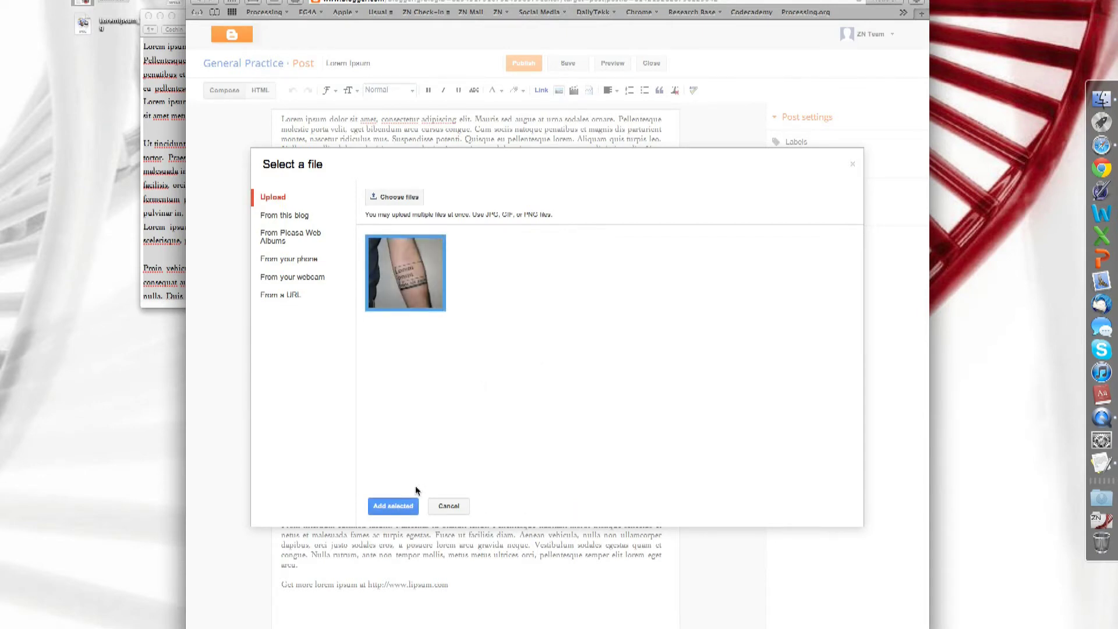
left_click(392, 507)
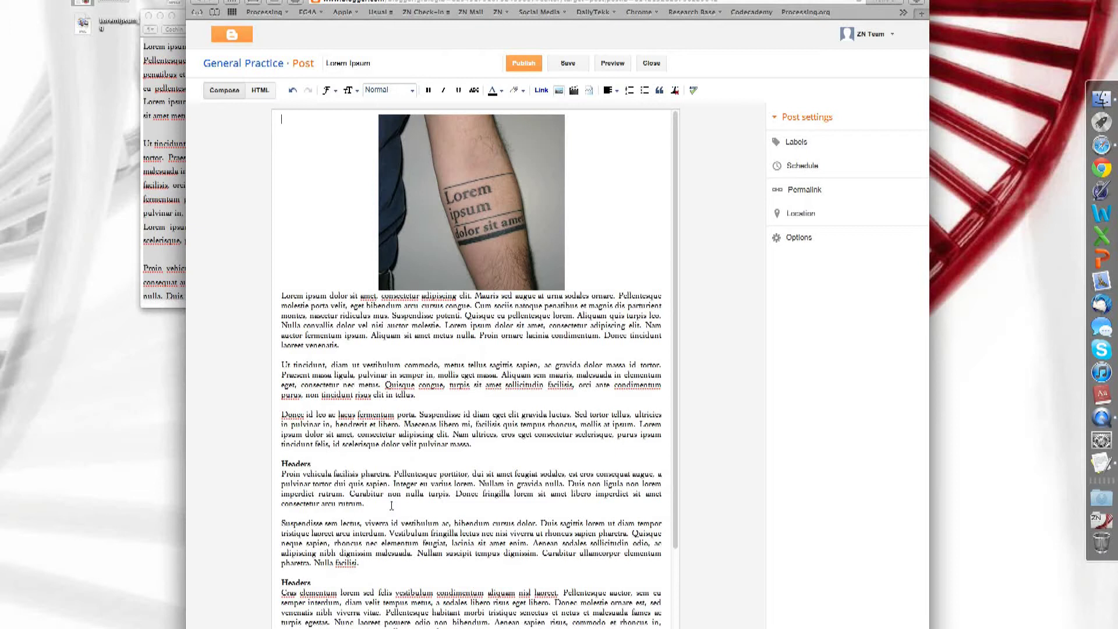
Make the tattoo photo small and left-aligned with text wrapping around it
left_click(438, 238)
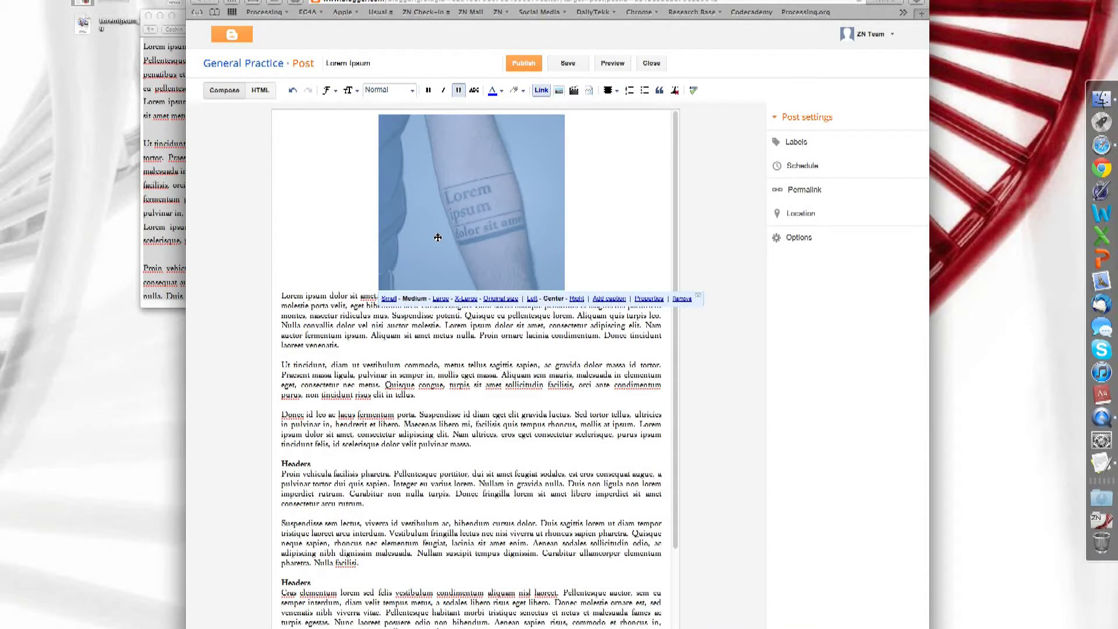
left_click(389, 299)
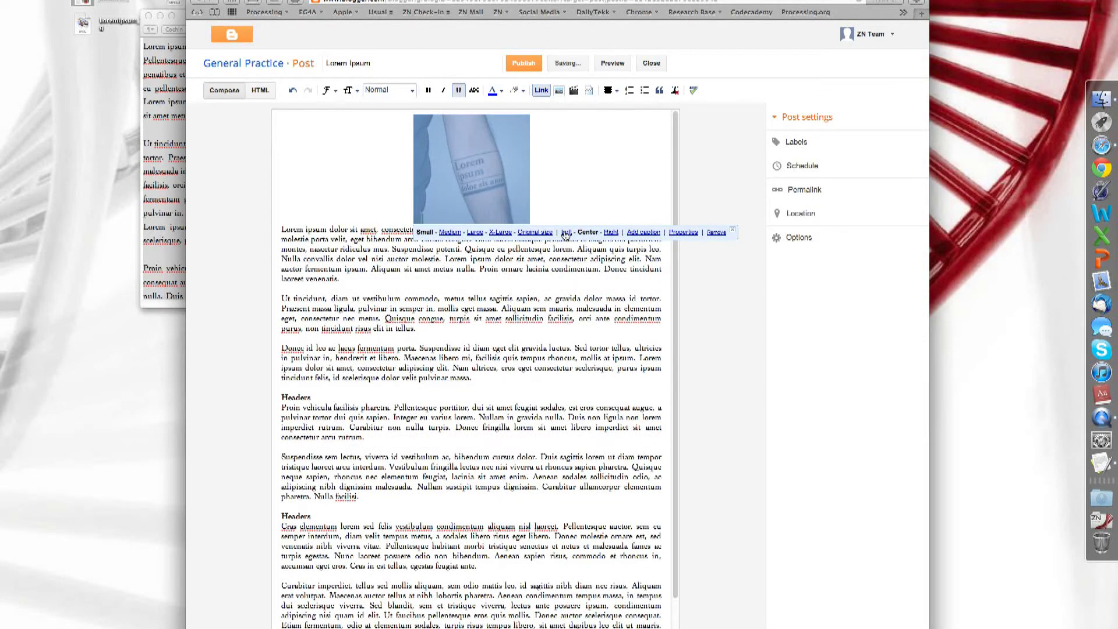
left_click(564, 235)
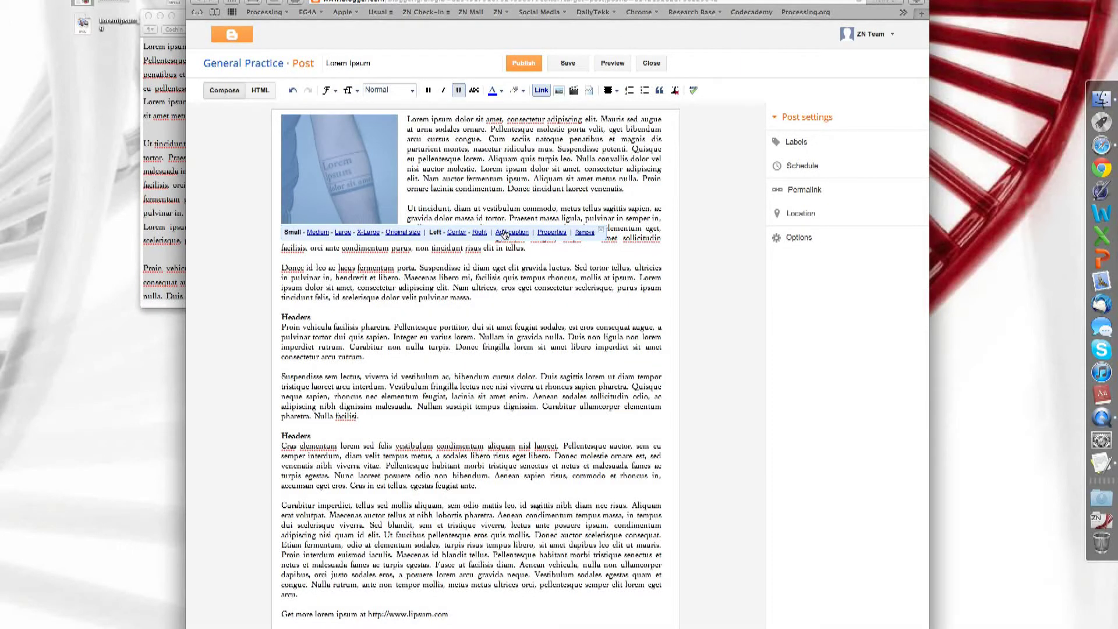
Caption the photo 'Lorem Ipsum taken too far.'
left_click(504, 232)
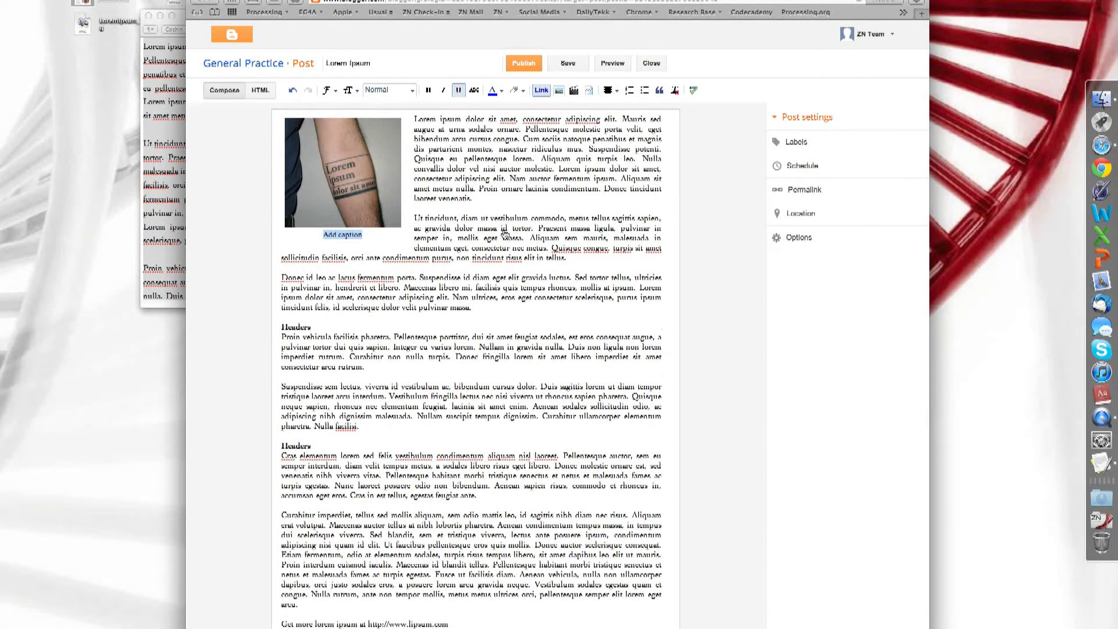
type("Lorem Ipsum taken too")
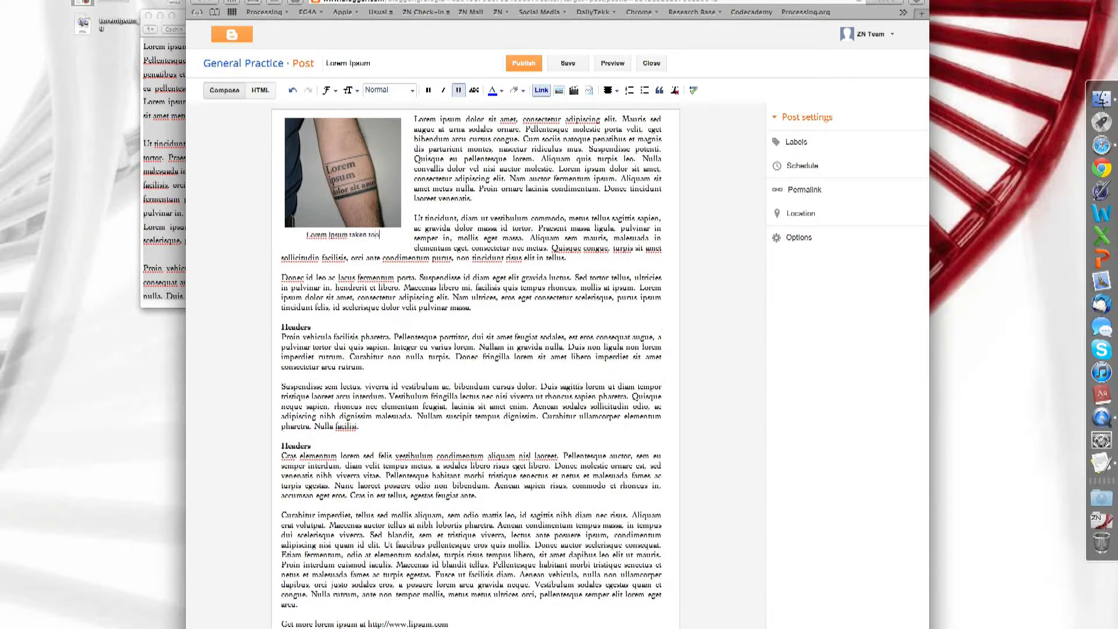
type(" far.")
left_click(524, 217)
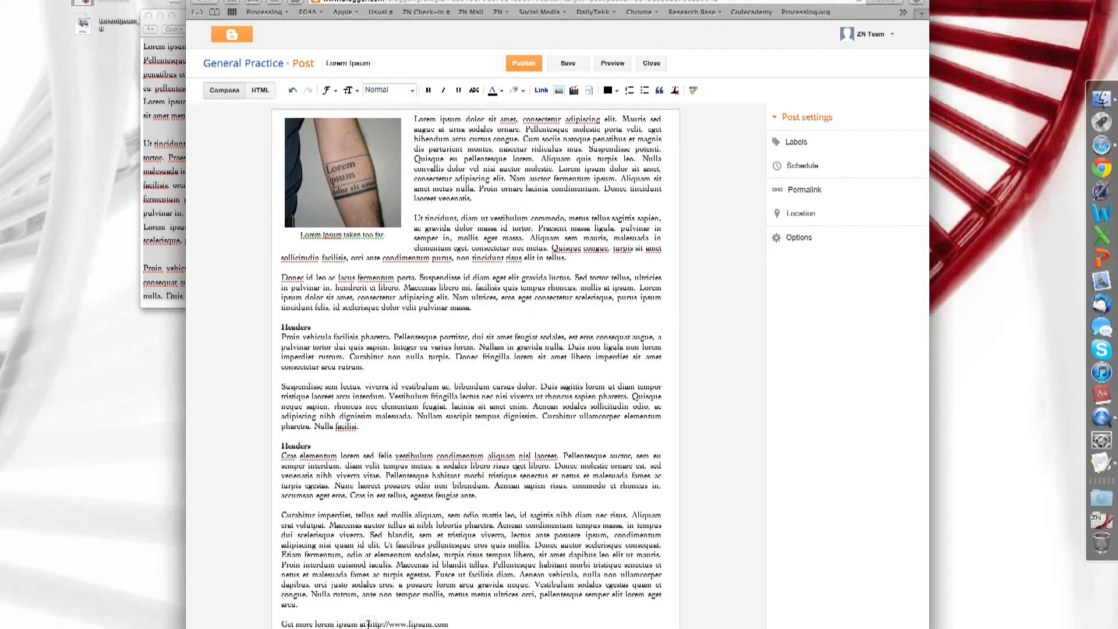
Link the lipsum.com URL, then try and cancel link options on the words 'lorem ipsum'
left_click_drag(368, 623, 459, 622)
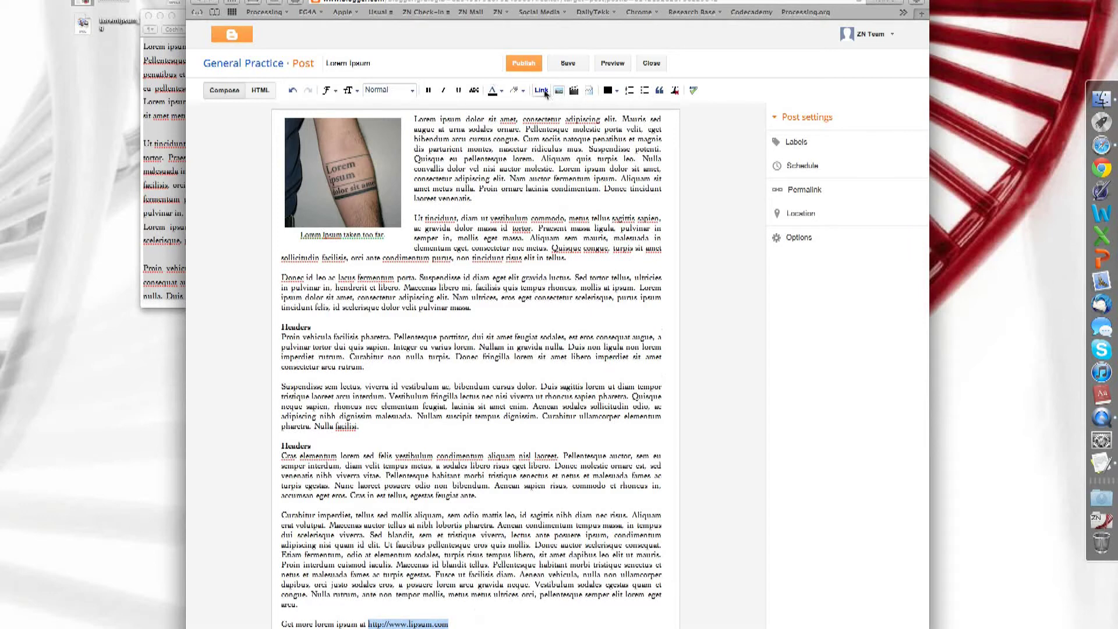
left_click(545, 92)
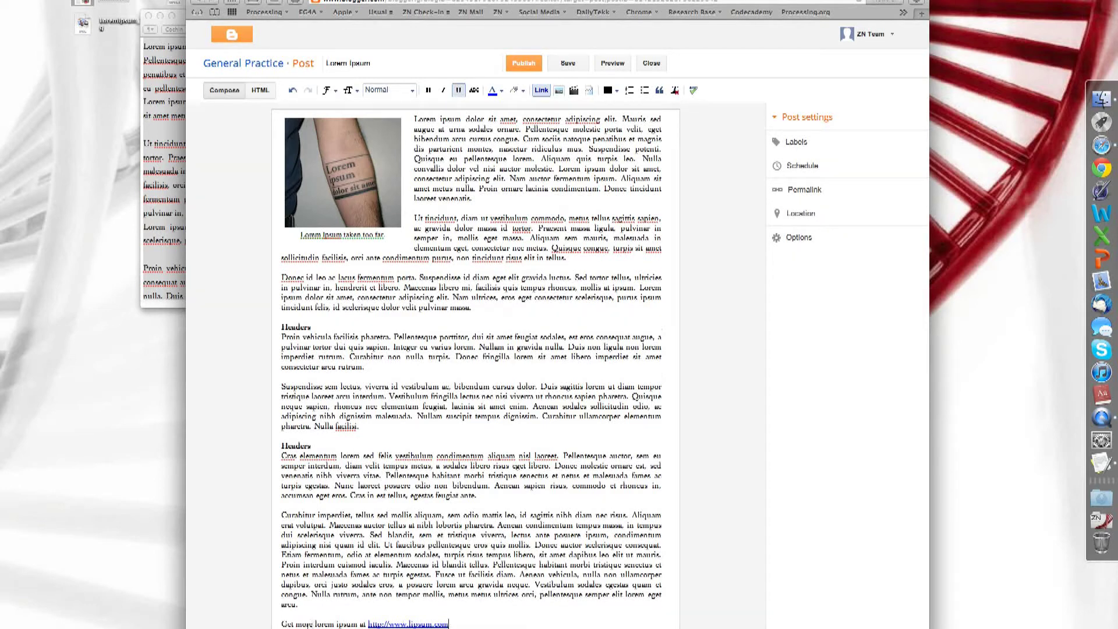
left_click(315, 622)
left_click_drag(315, 622, 358, 623)
left_click(543, 92)
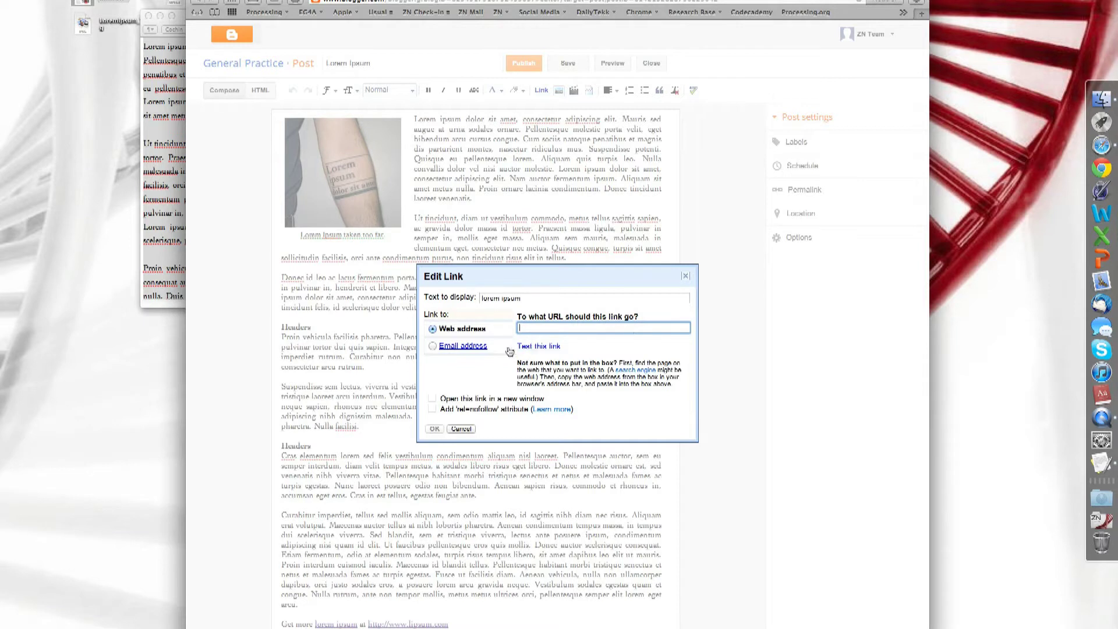
left_click(432, 346)
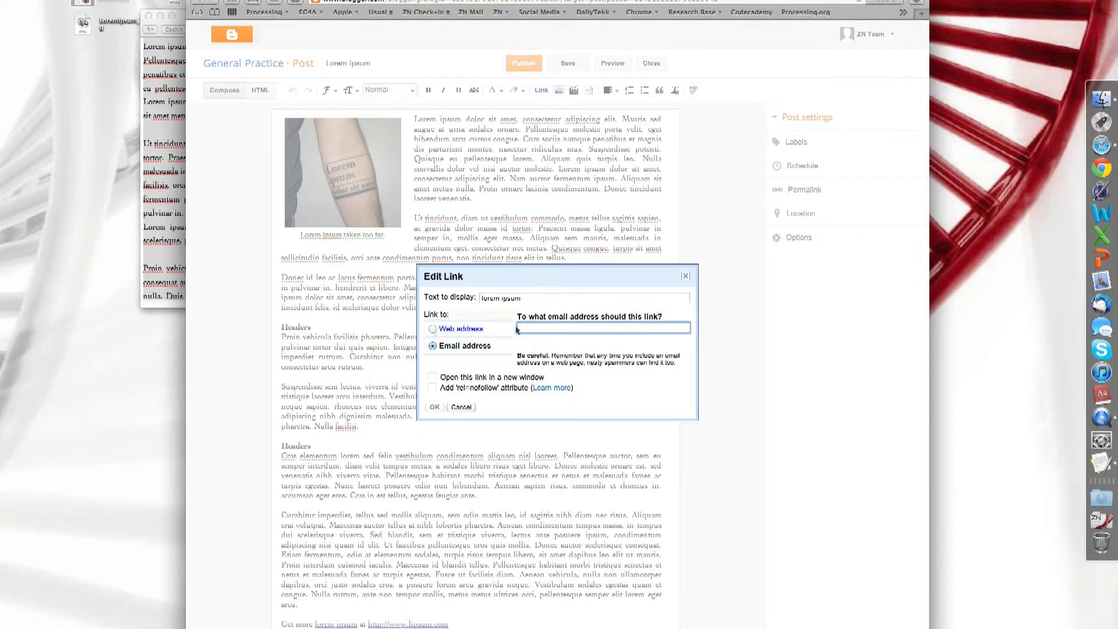
left_click(432, 330)
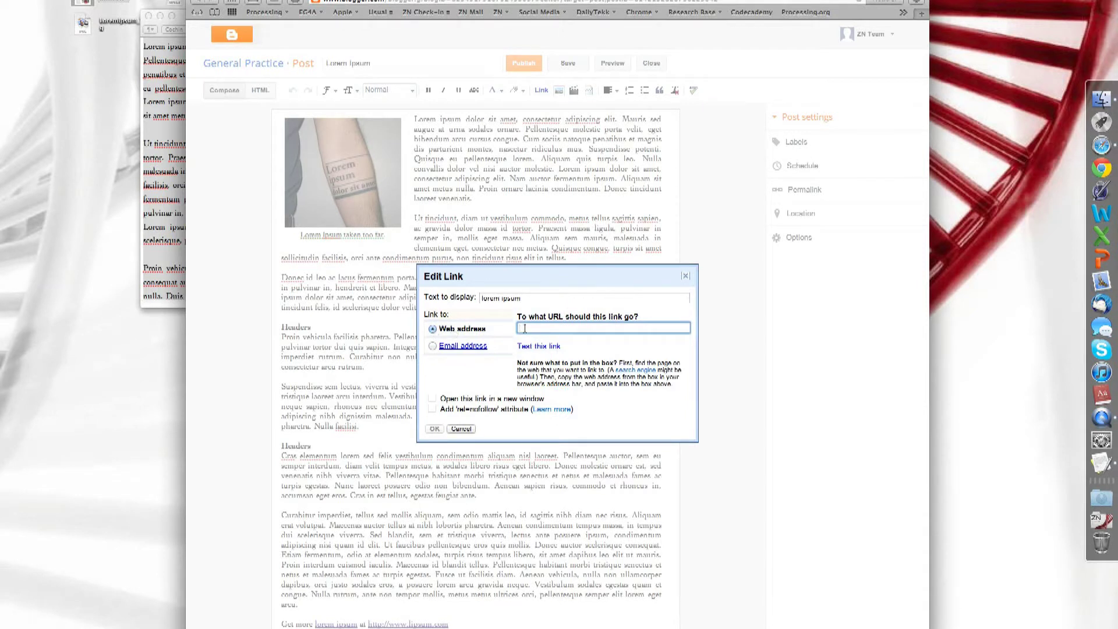
left_click(433, 399)
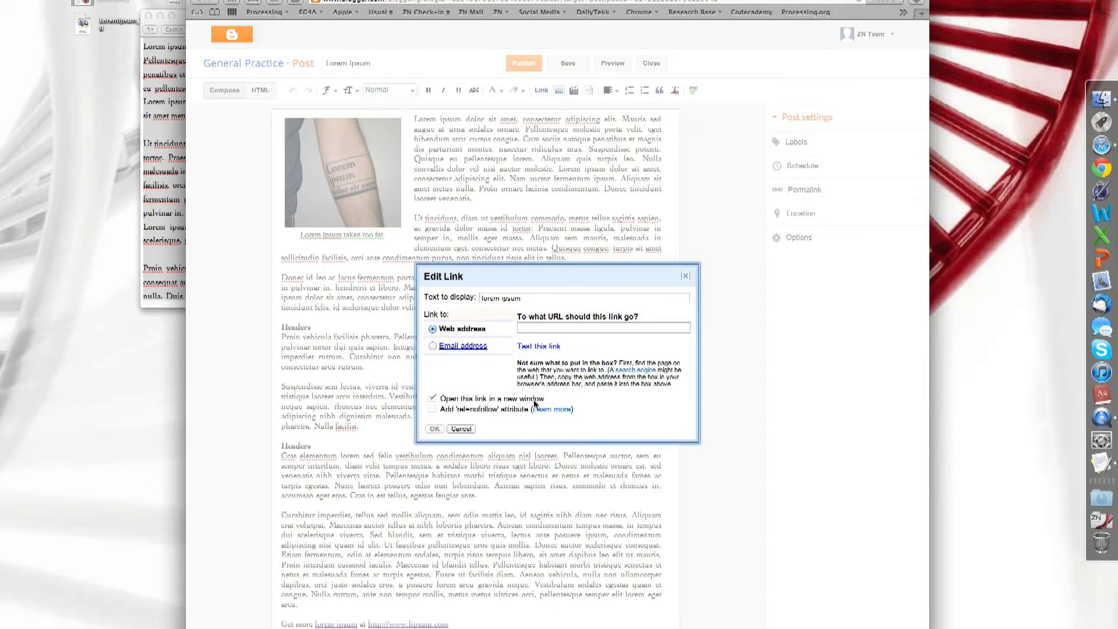
left_click(464, 428)
left_click_drag(368, 621, 436, 620)
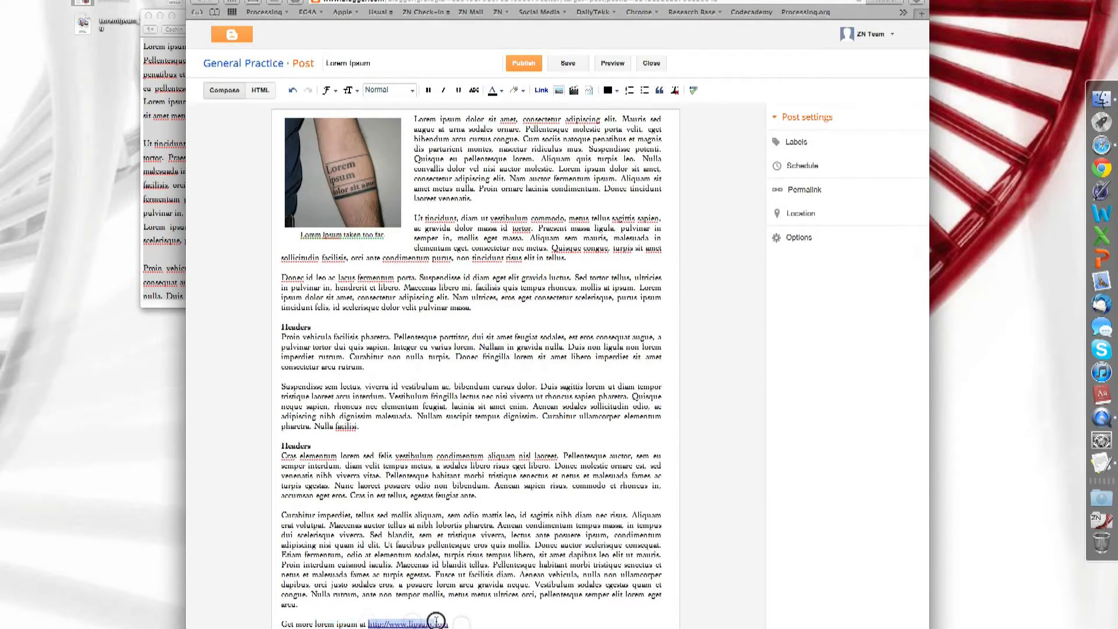
left_click(541, 90)
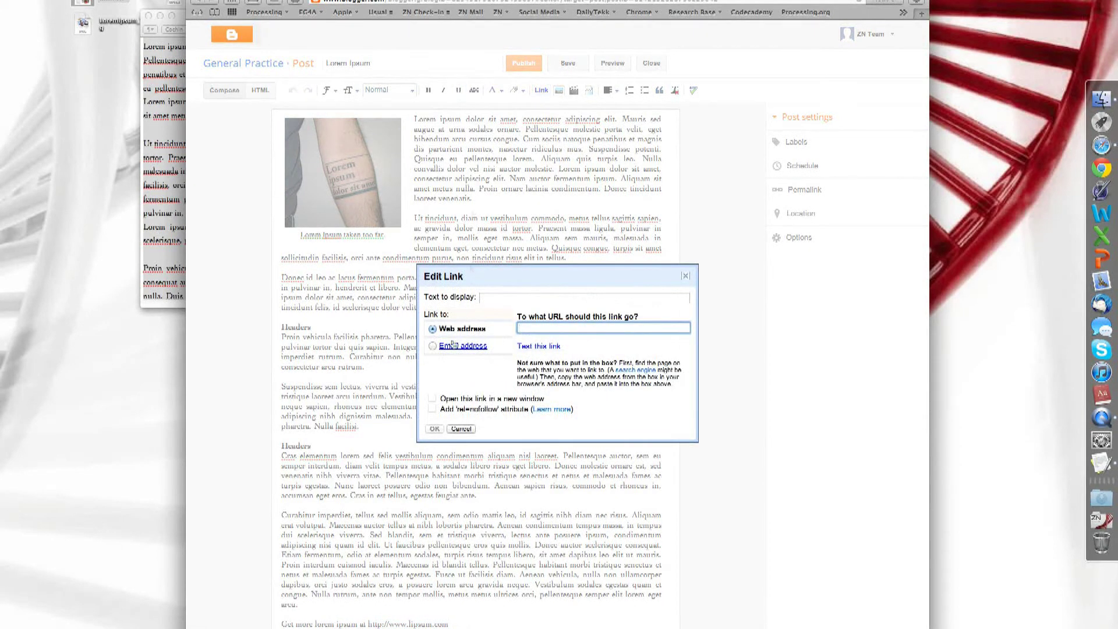
left_click(461, 430)
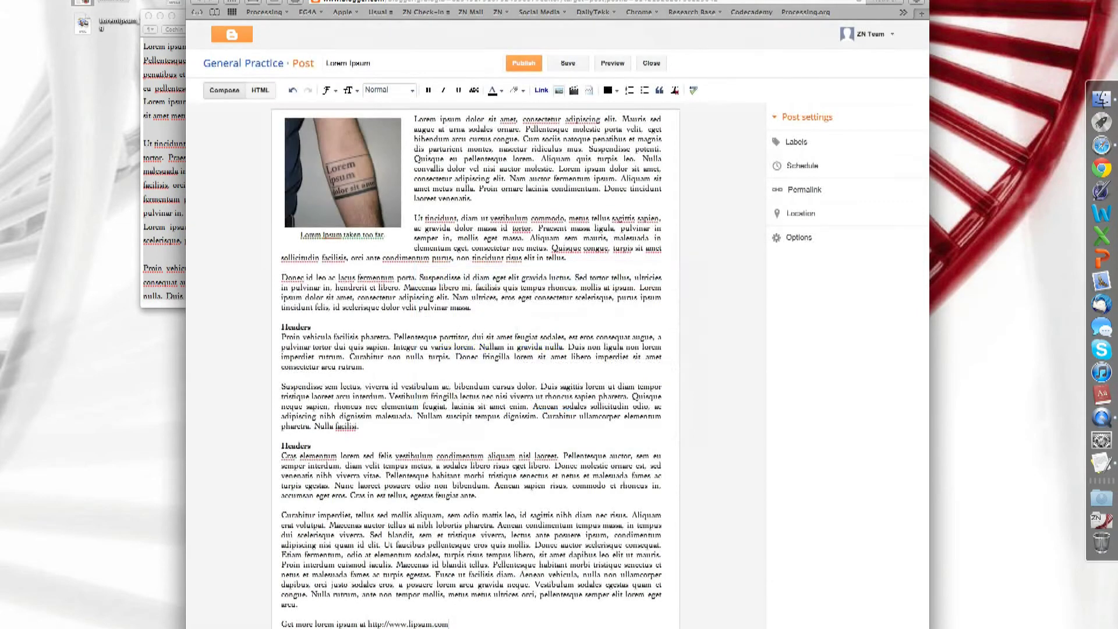
left_click_drag(368, 624, 452, 622)
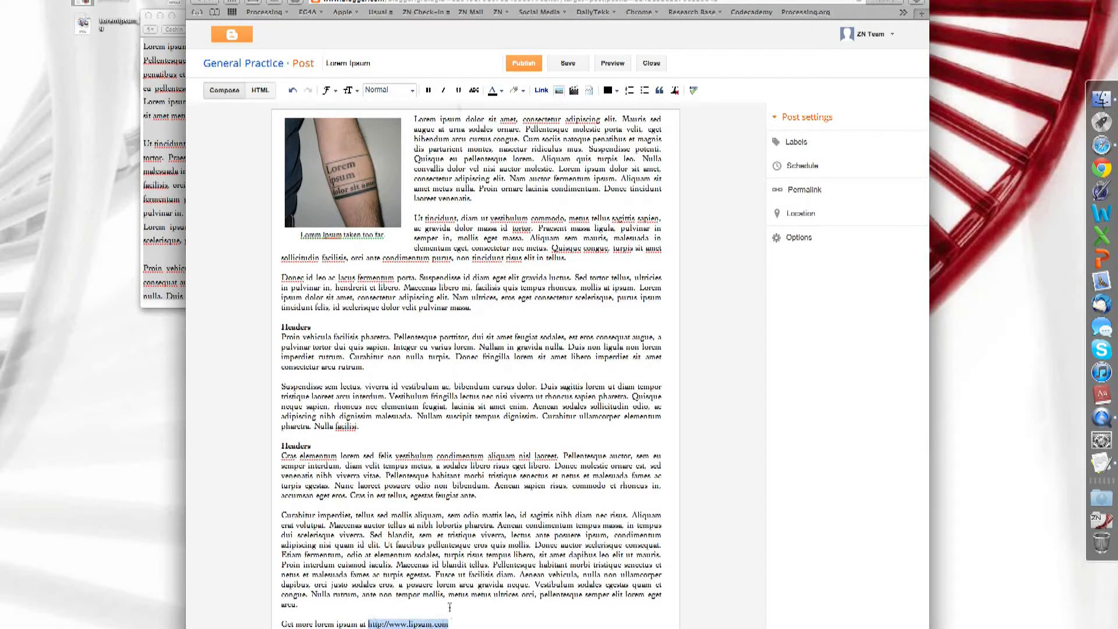
key("Right")
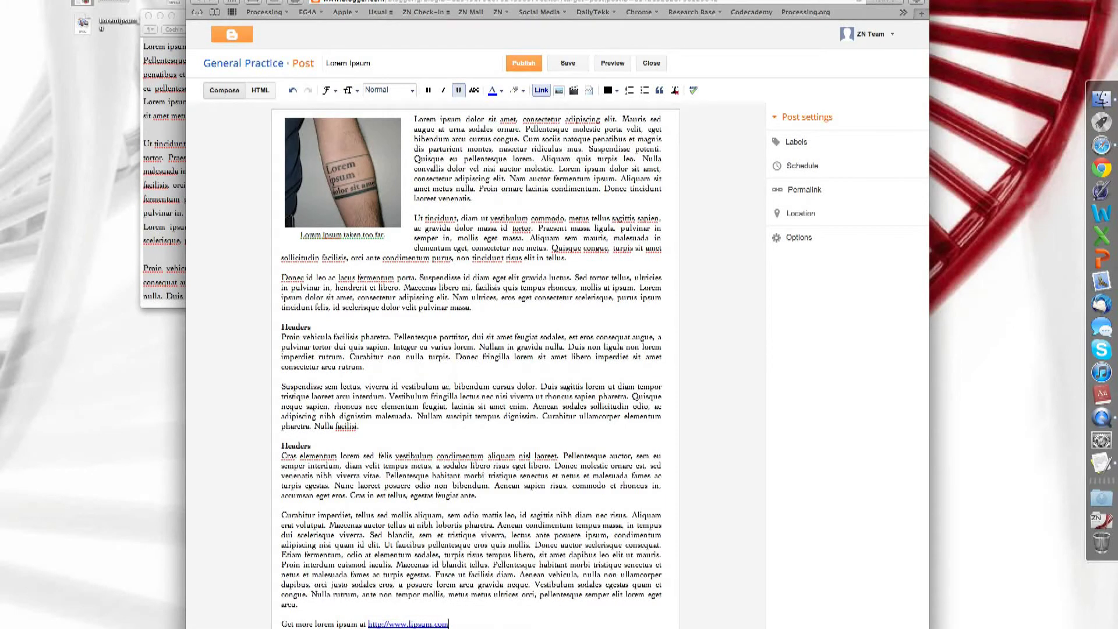
key("super+k")
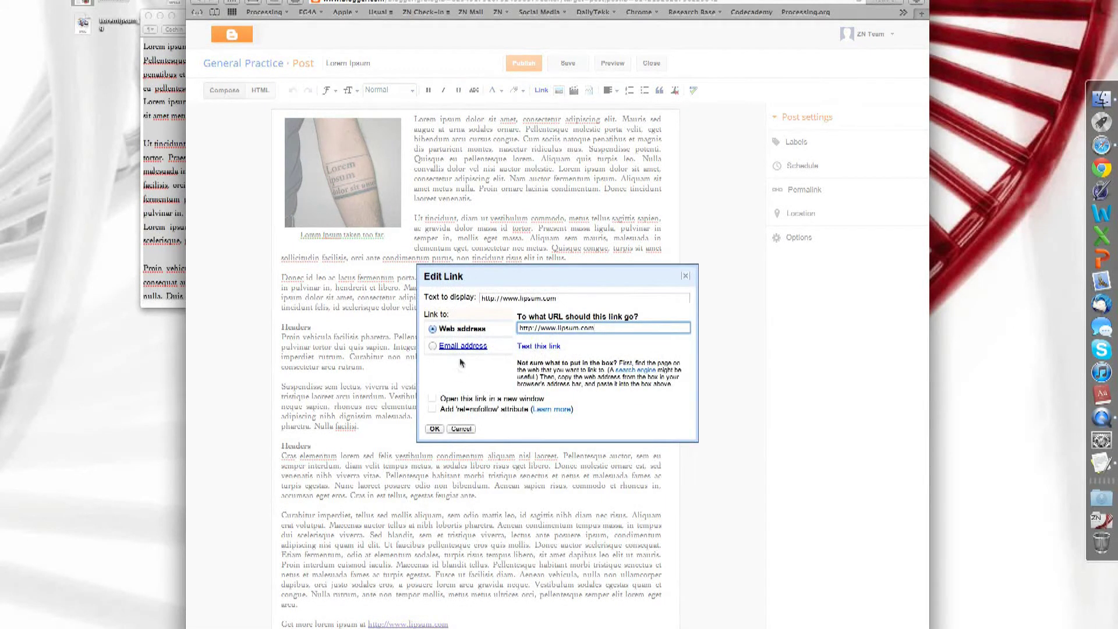
left_click(432, 399)
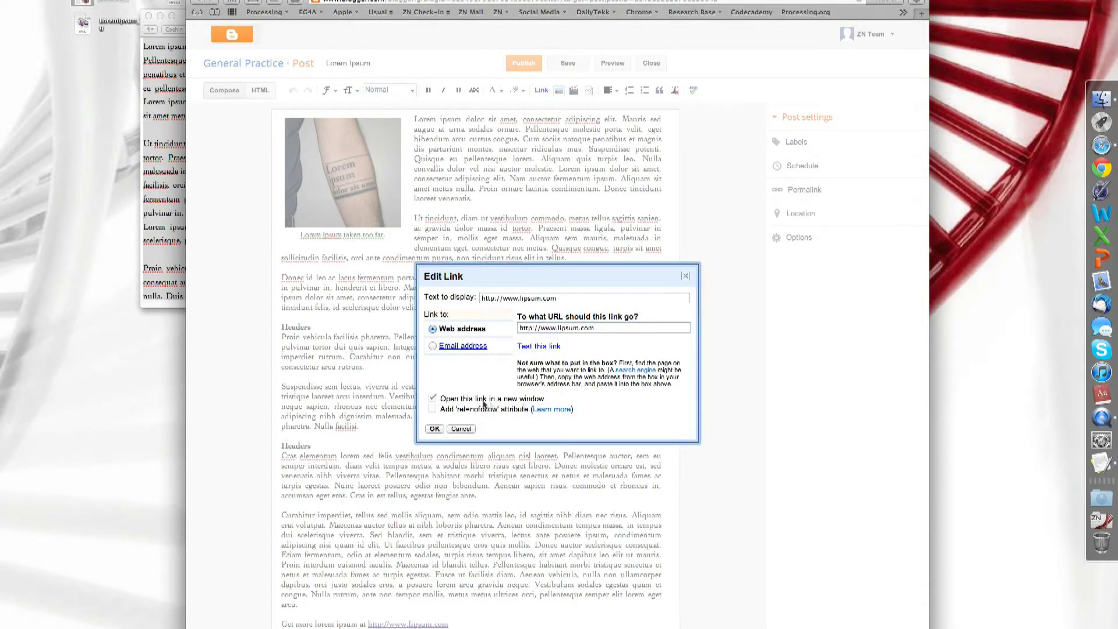
left_click(435, 429)
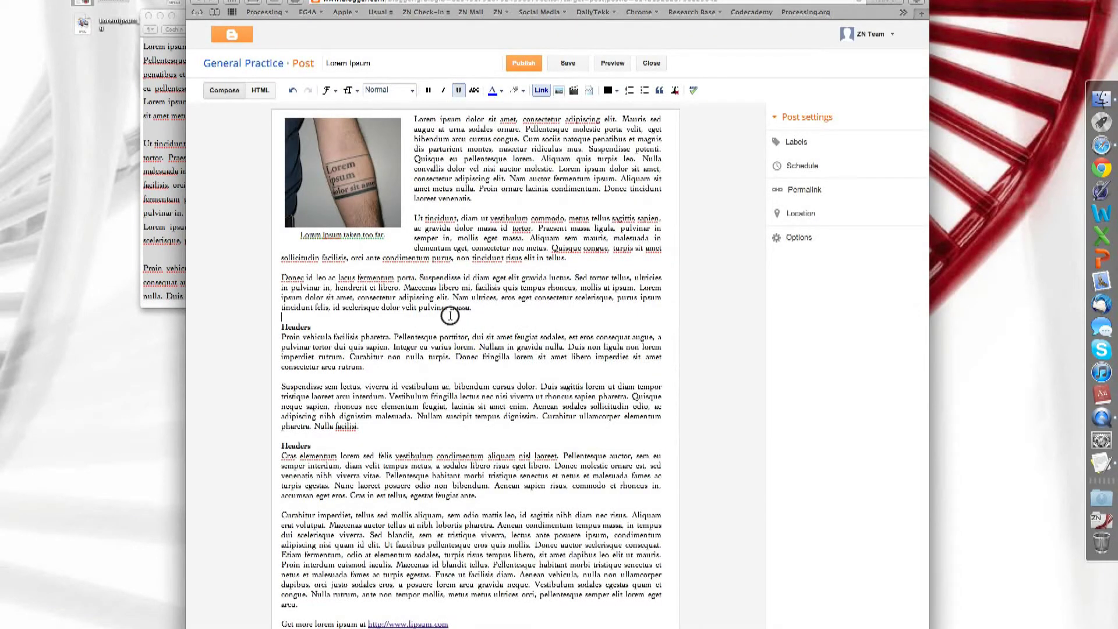
Add blank lines after the 'Nulla facilisi.' paragraph
left_click(450, 316)
left_click(388, 425)
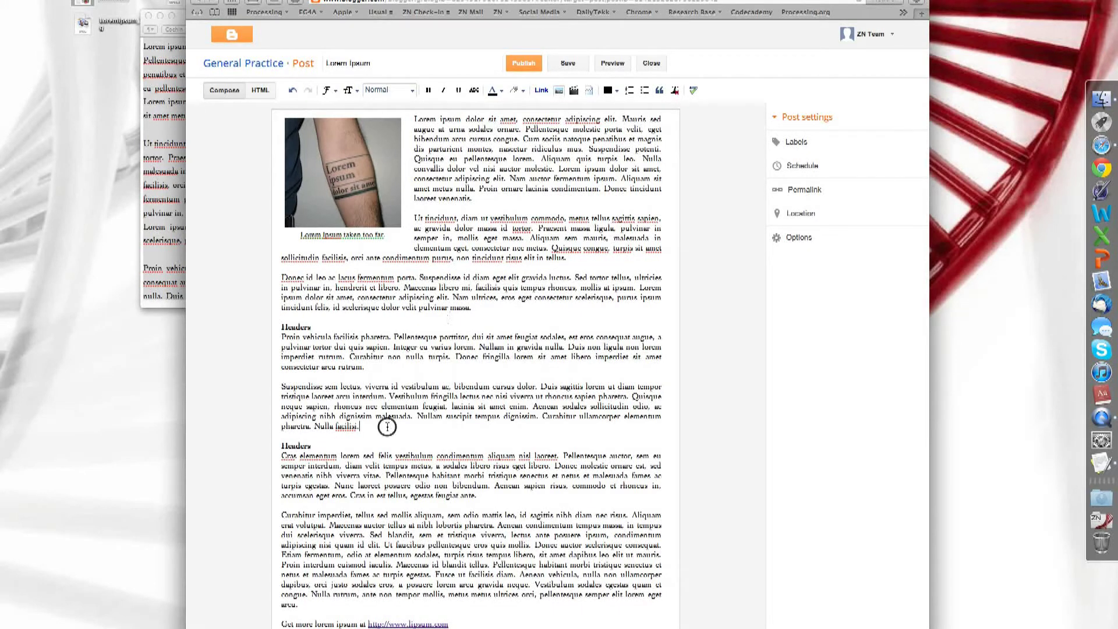
key("Return")
key("Return")
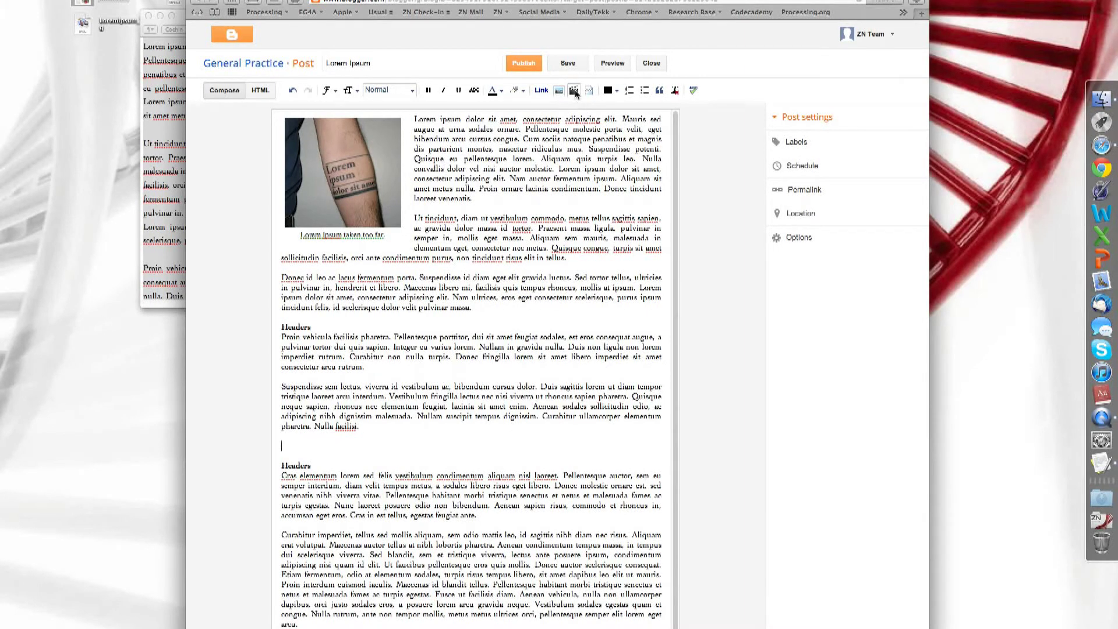
In the video window, search YouTube for 'lorem ipsum', check My YouTube videos, then return to Upload
left_click(574, 90)
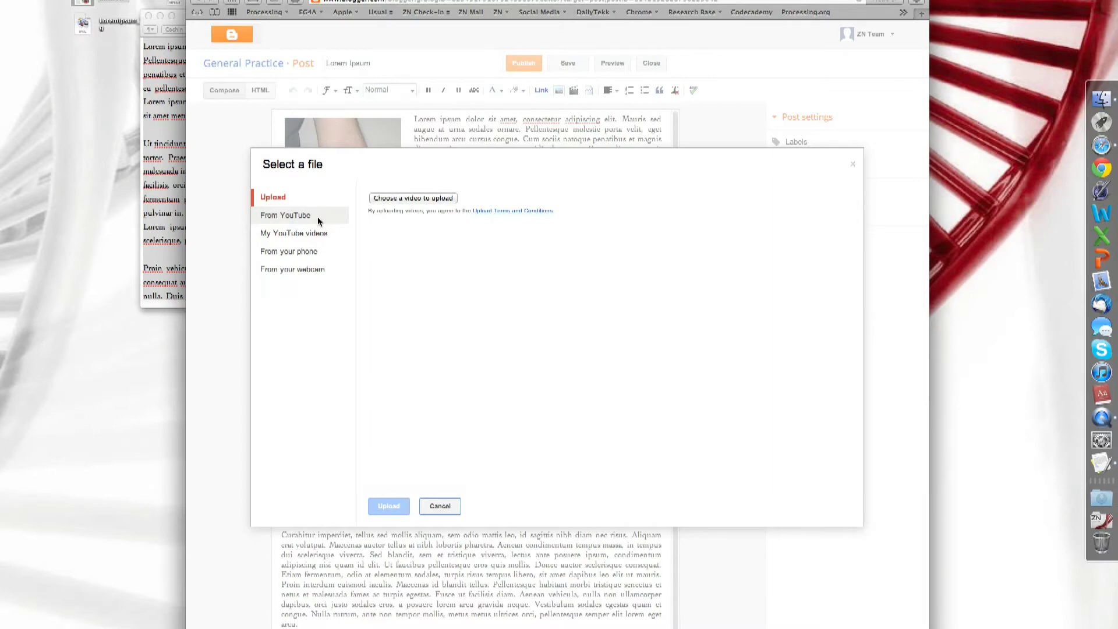
left_click(318, 220)
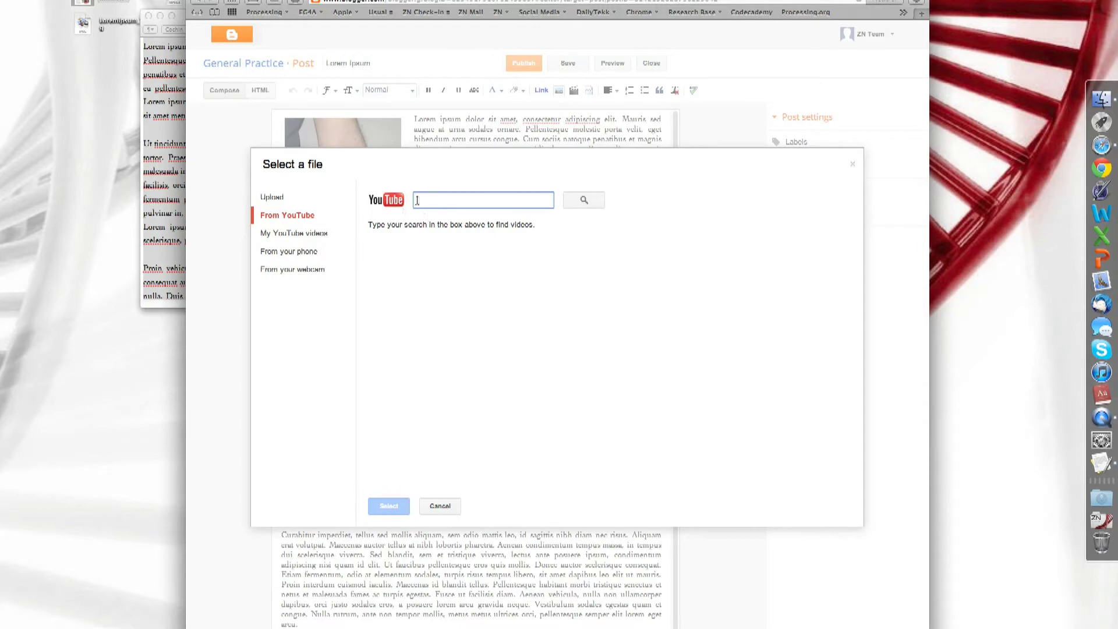
type("lore")
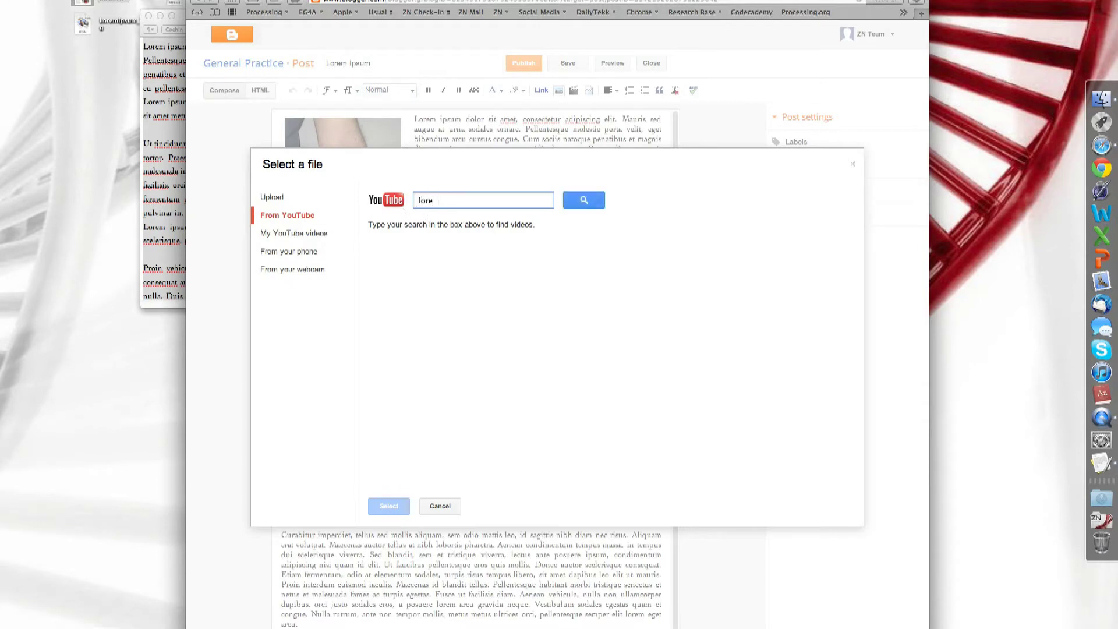
type("m ipsum")
left_click(582, 200)
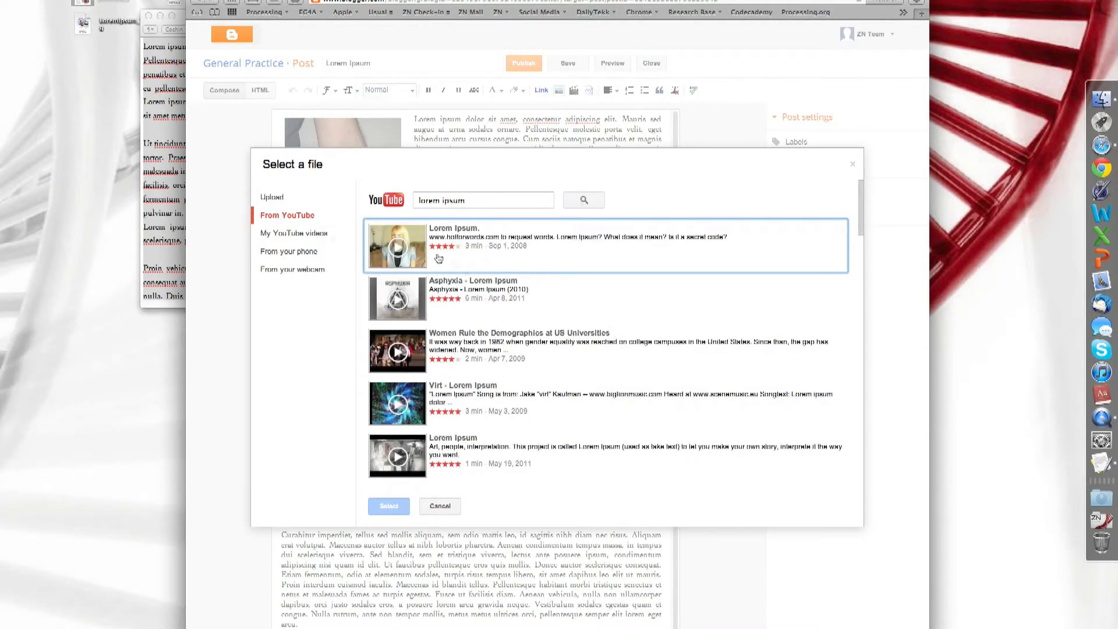
left_click(293, 234)
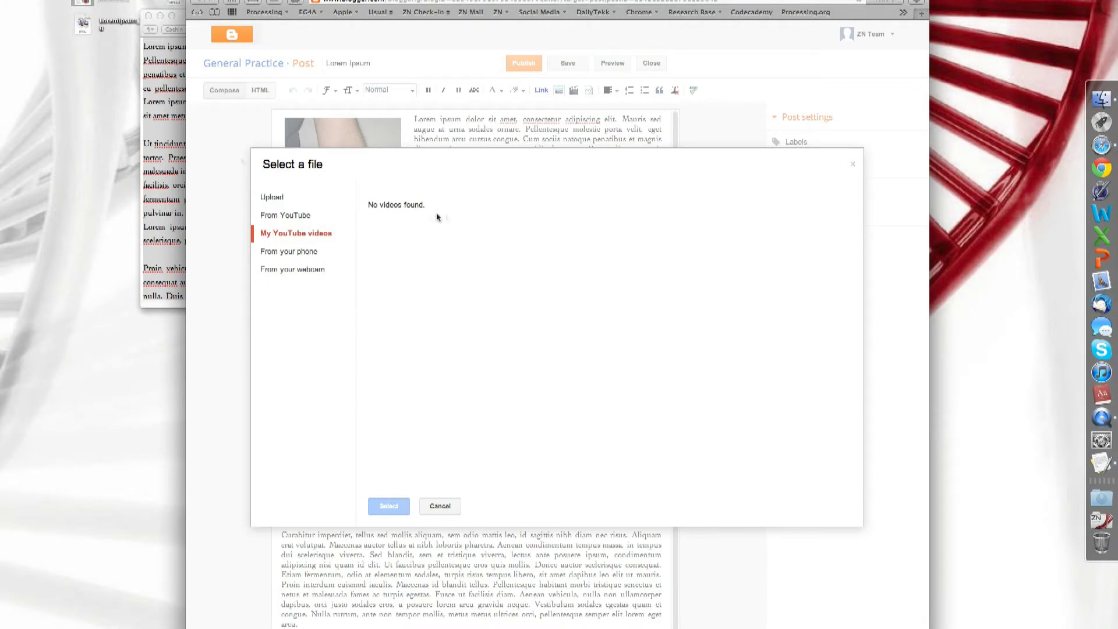
left_click(275, 198)
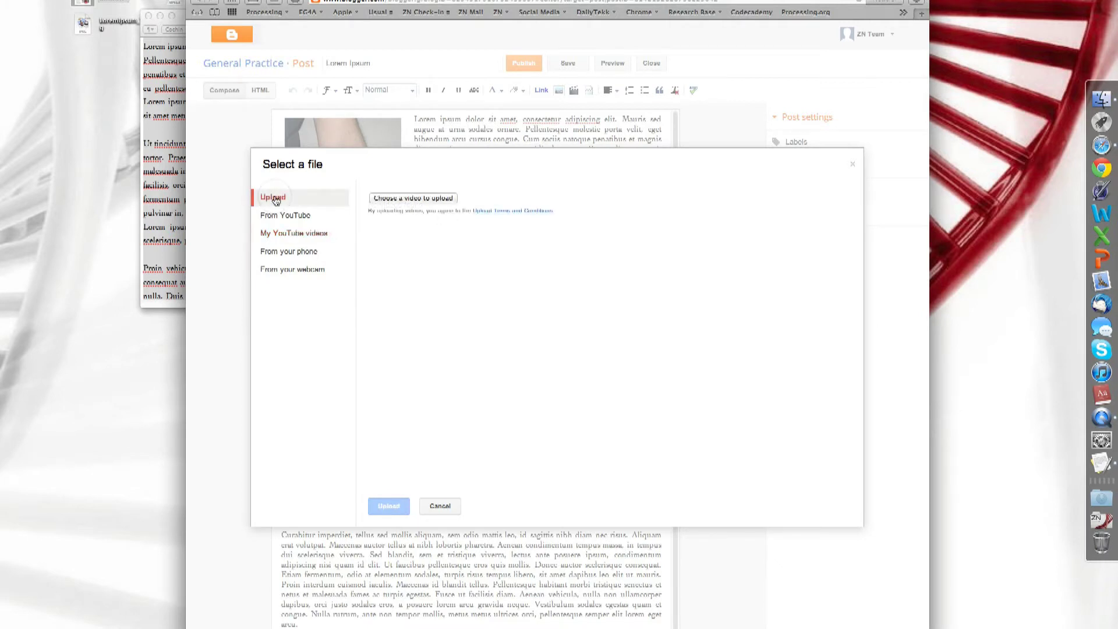
Choose Lorem Ipsum.mp4 from the Desktop and upload it into the post
left_click(401, 198)
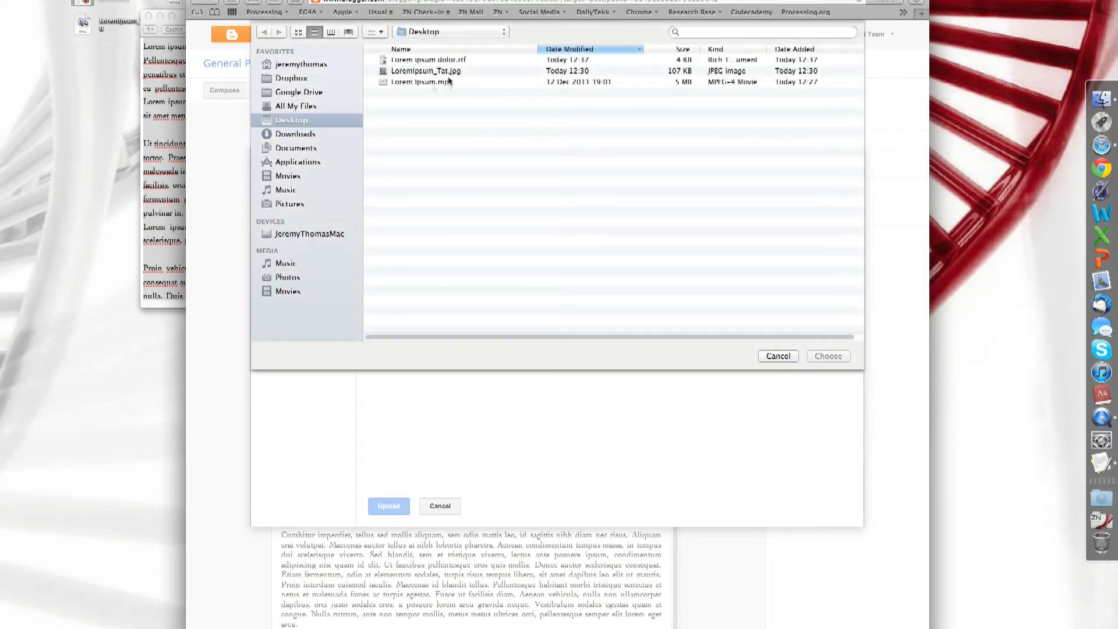
left_click(430, 82)
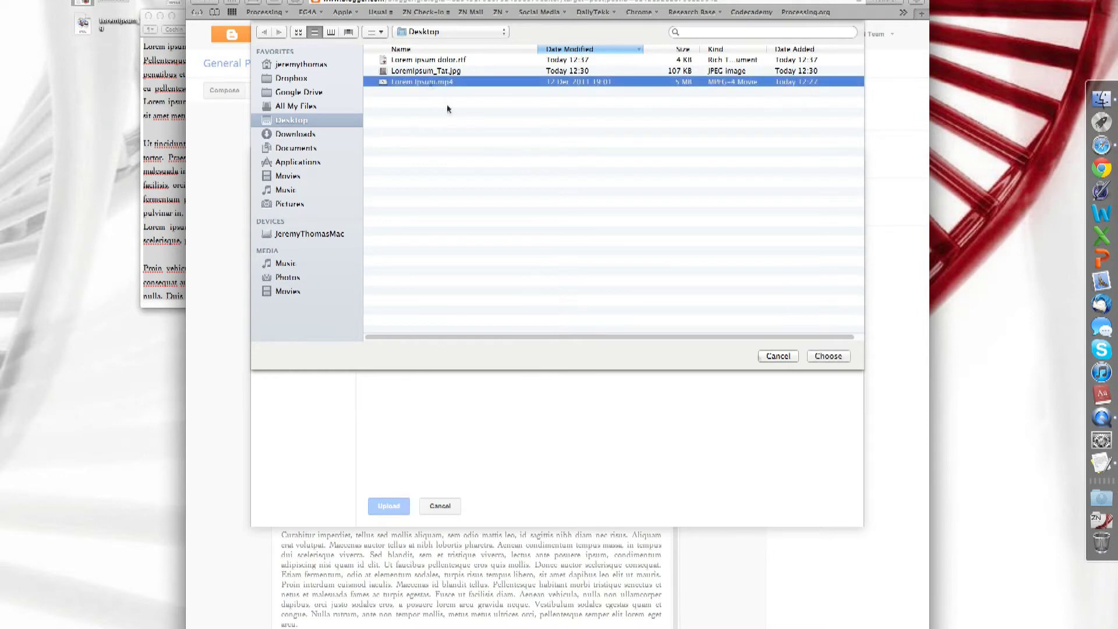
left_click(828, 356)
left_click(389, 505)
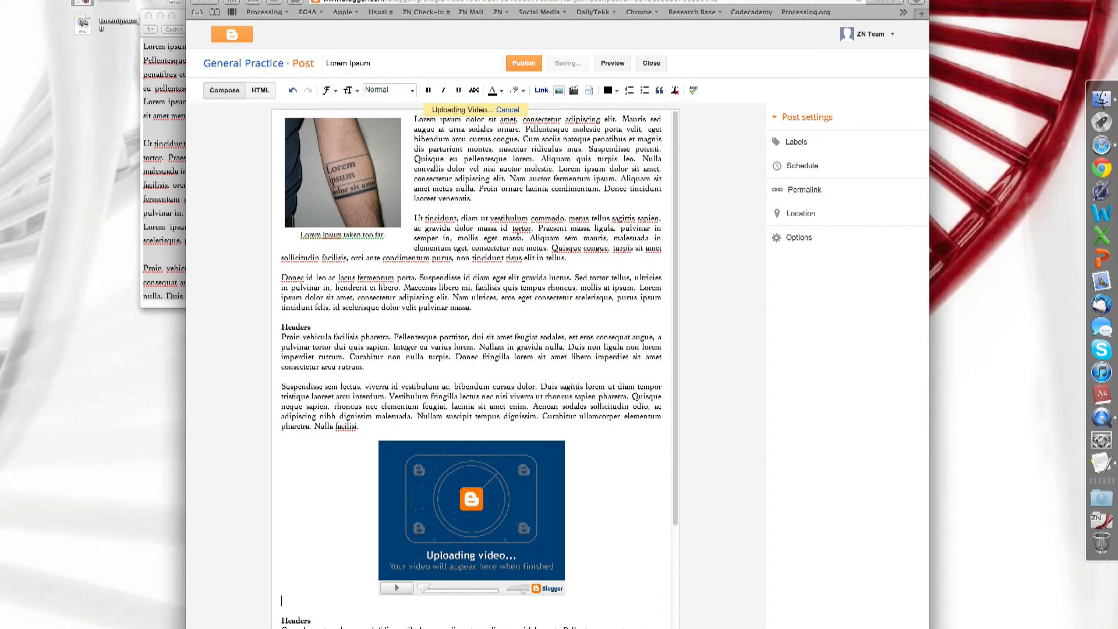
Wait for Lorem Ipsum.mp4 to finish uploading, then select the processing video in the post
scroll(481, 406, "down", 5)
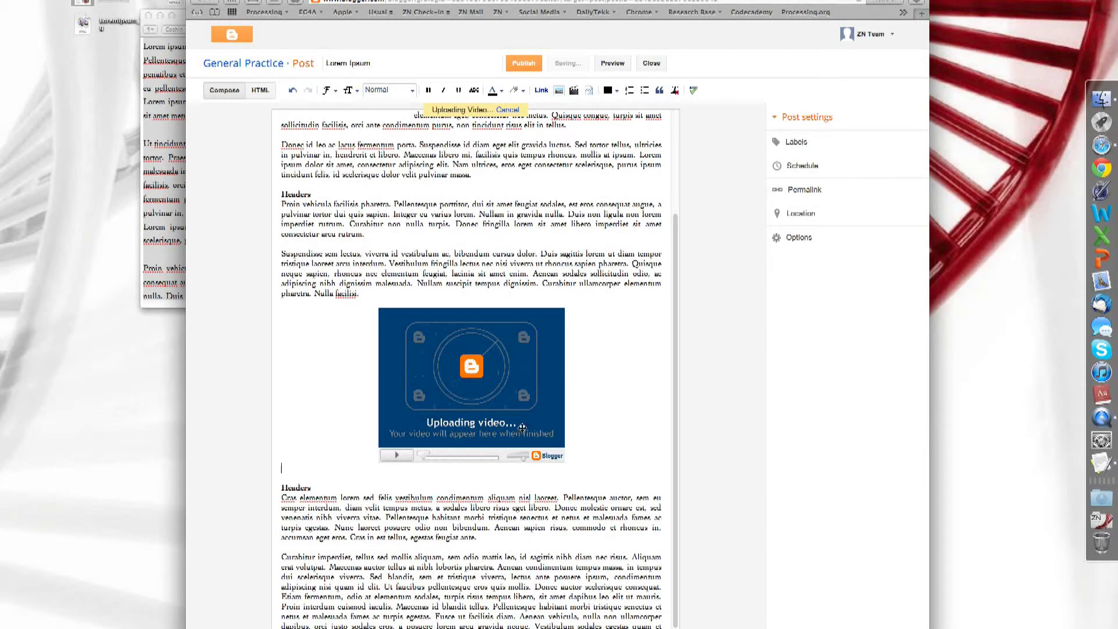
scroll(522, 396, "up", 5)
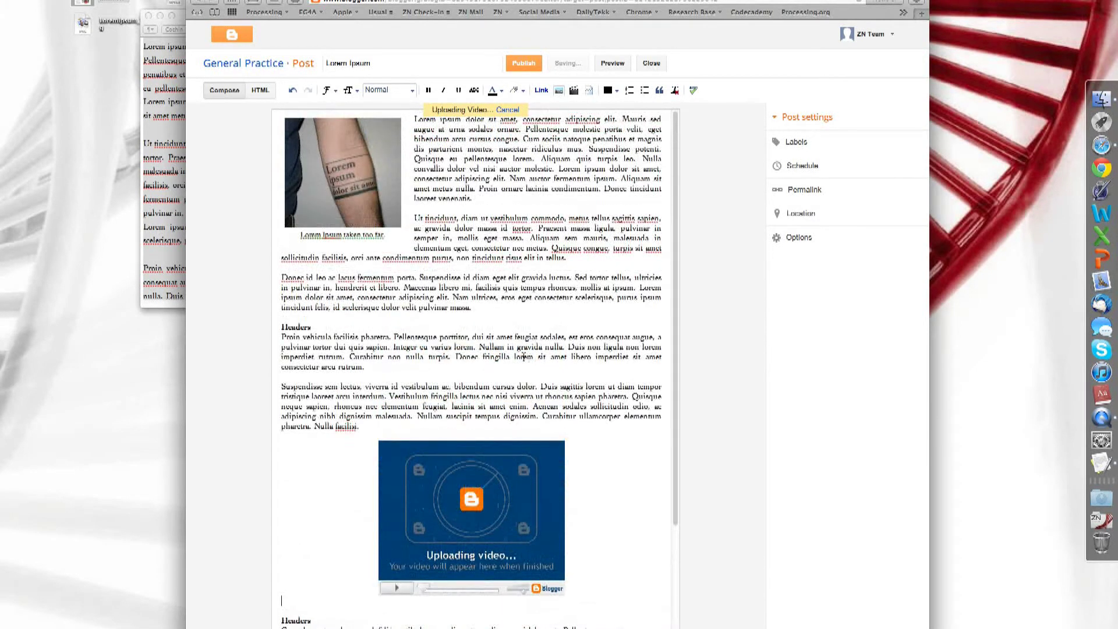
scroll(520, 357, "down", 6)
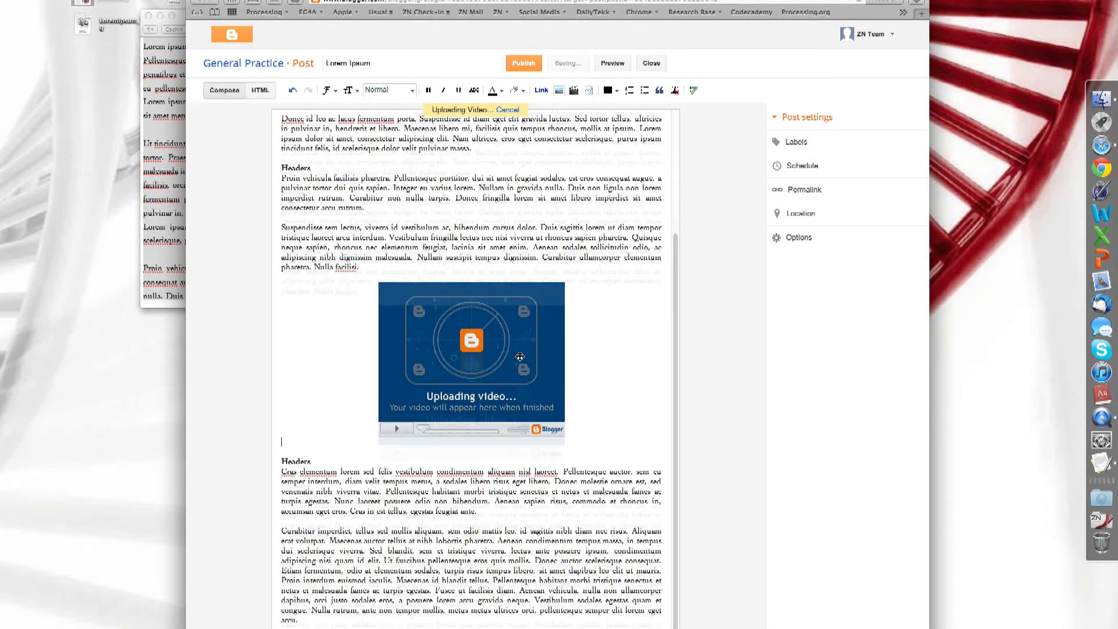
scroll(520, 357, "up", 6)
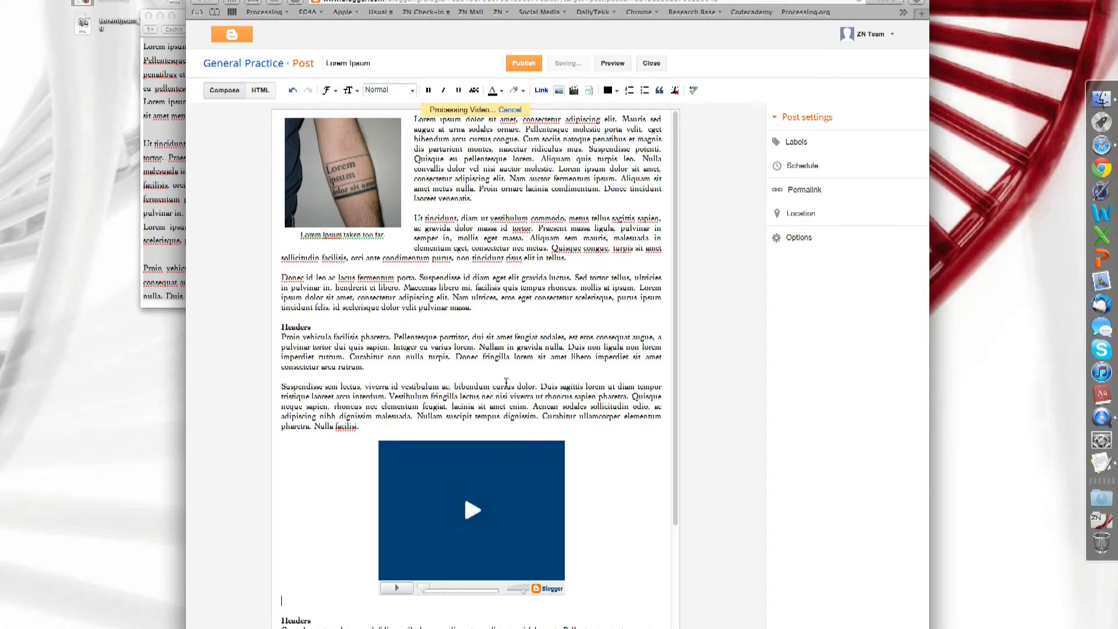
scroll(506, 383, "down", 5)
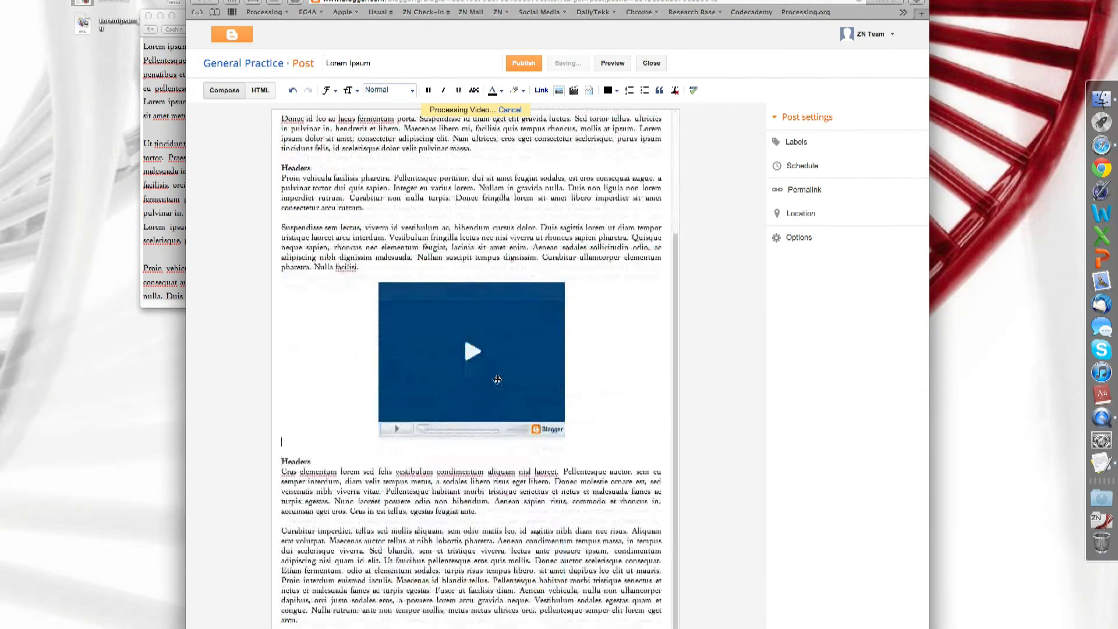
left_click(515, 369)
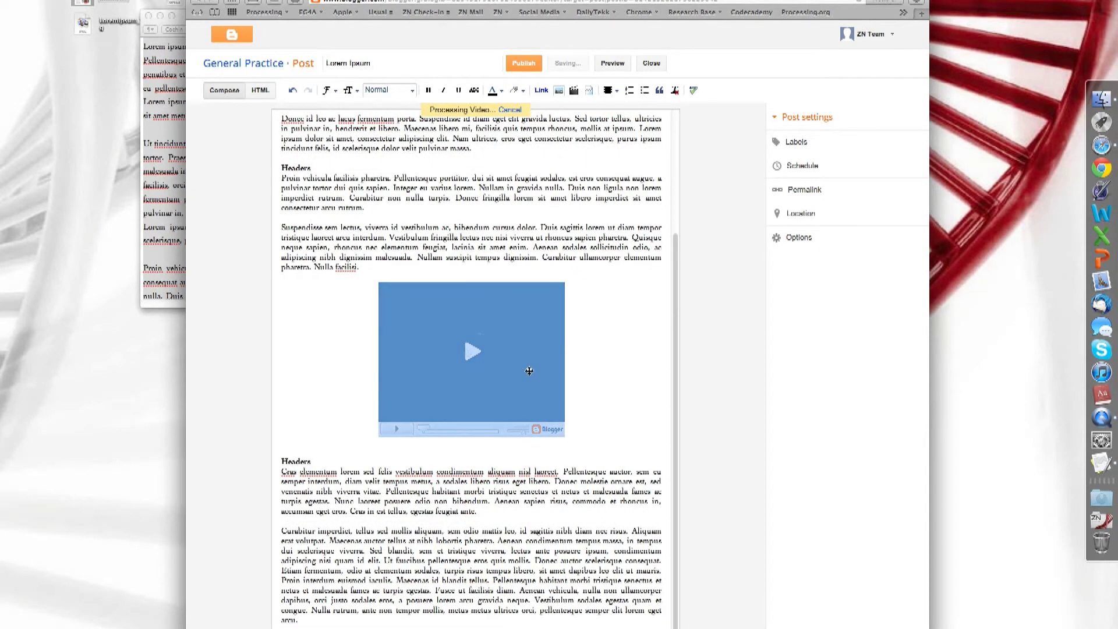
scroll(528, 370, "up", 5)
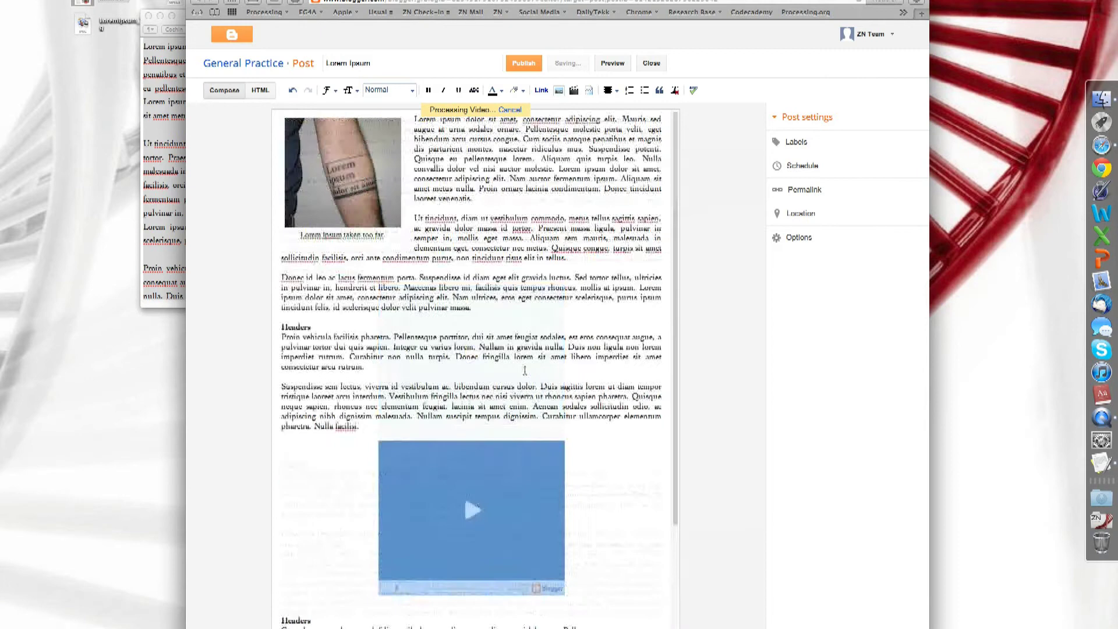
Insert a jump break after 'laoreet venenatis.' and check which text falls on each side of it
left_click(480, 199)
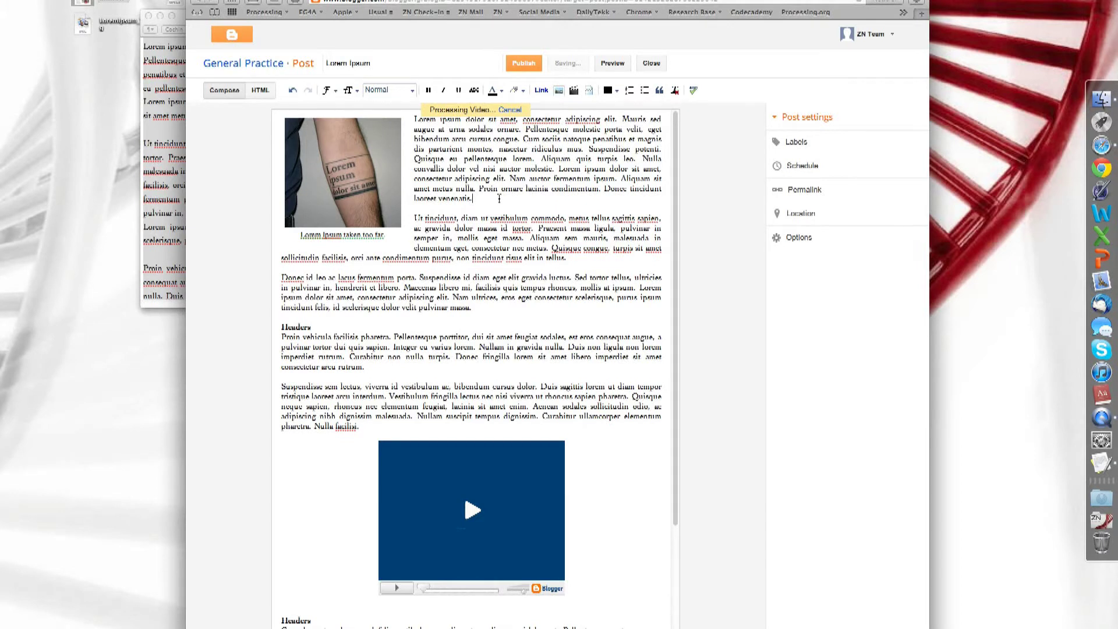
left_click(588, 90)
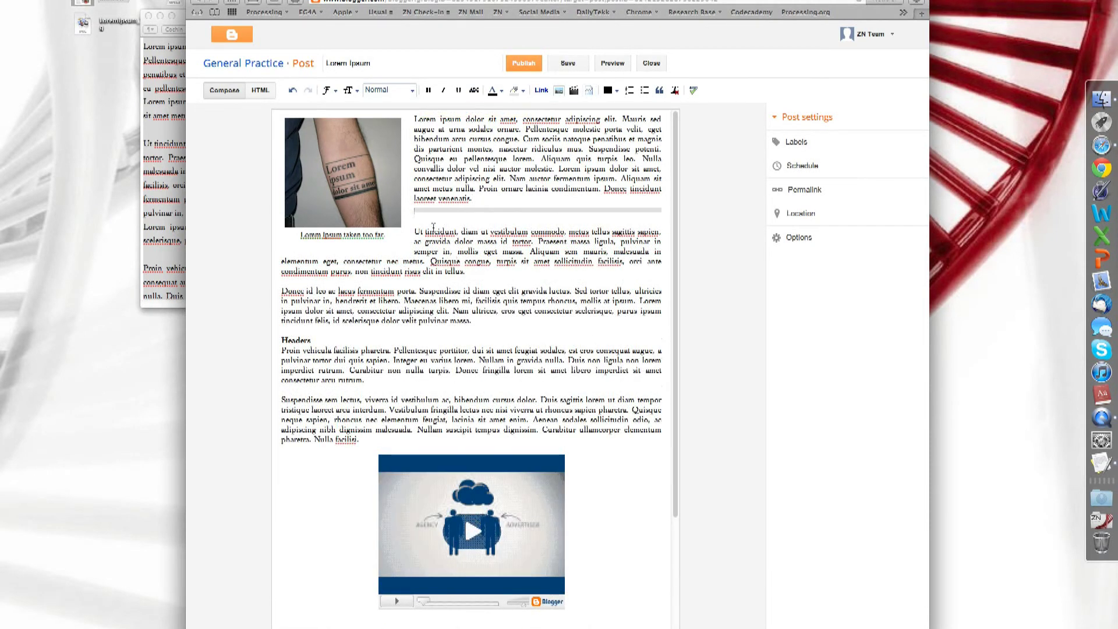
left_click_drag(423, 221, 562, 625)
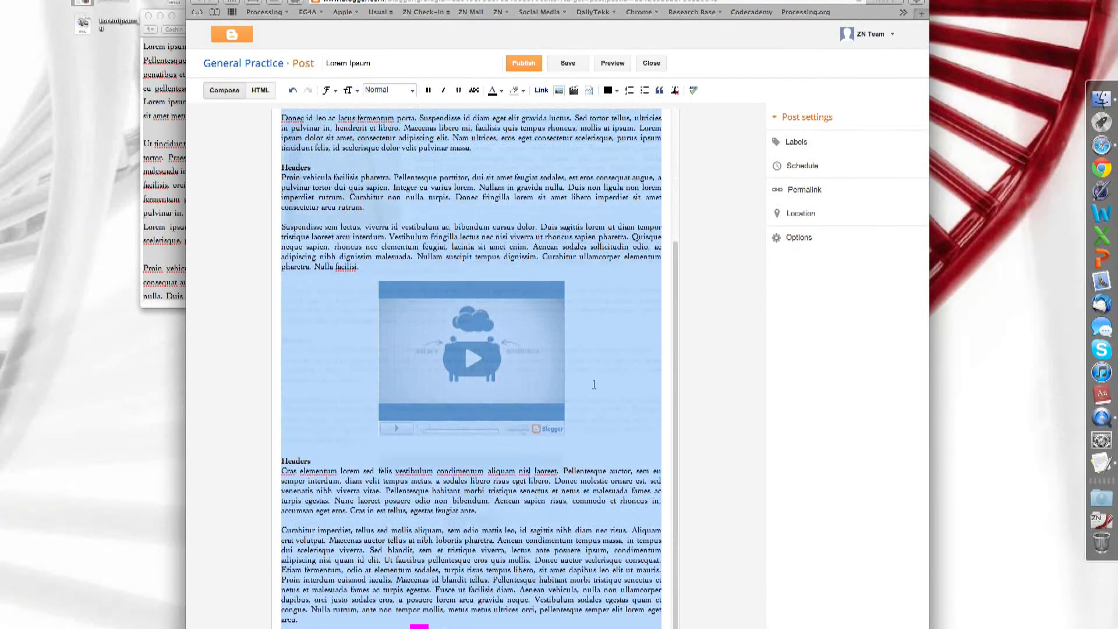
scroll(586, 279, "up", 3)
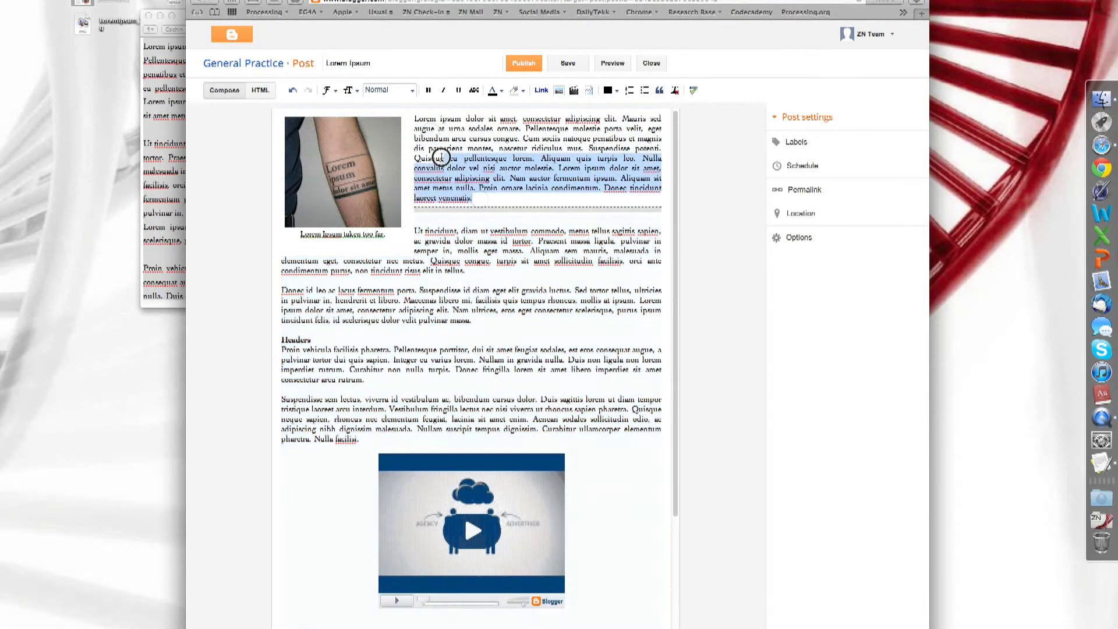
left_click_drag(473, 199, 415, 122)
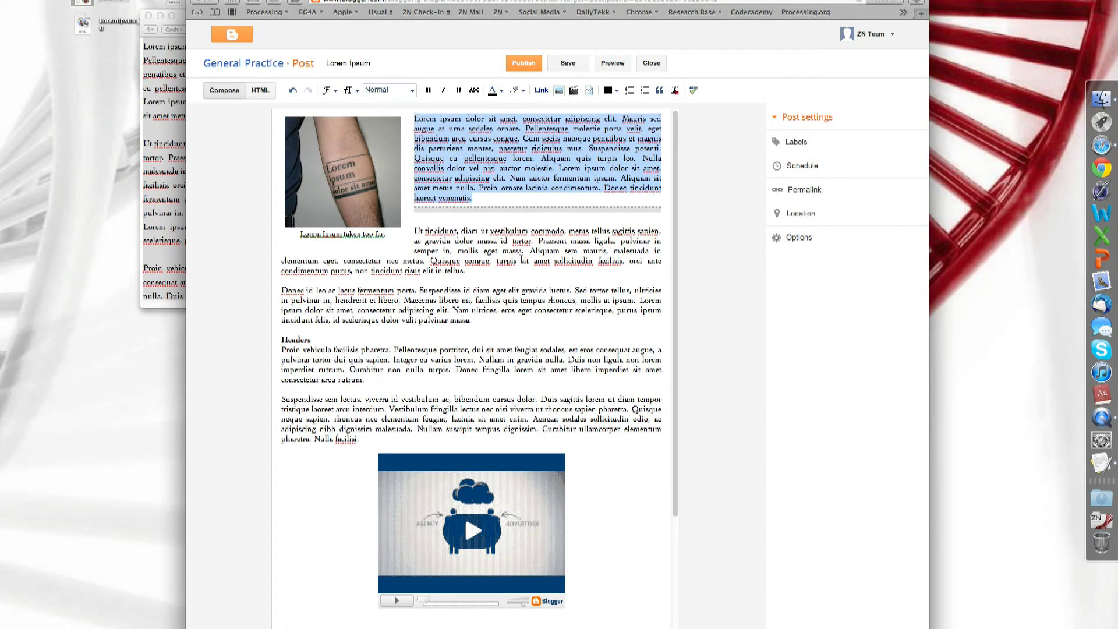
left_click(501, 231)
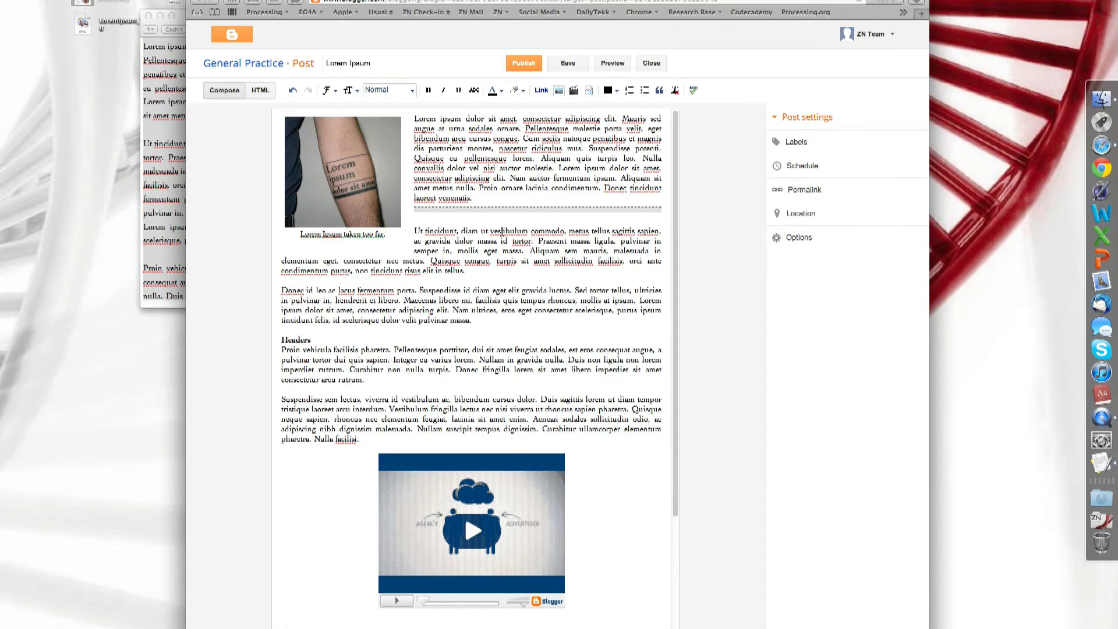
scroll(502, 231, "down", 5)
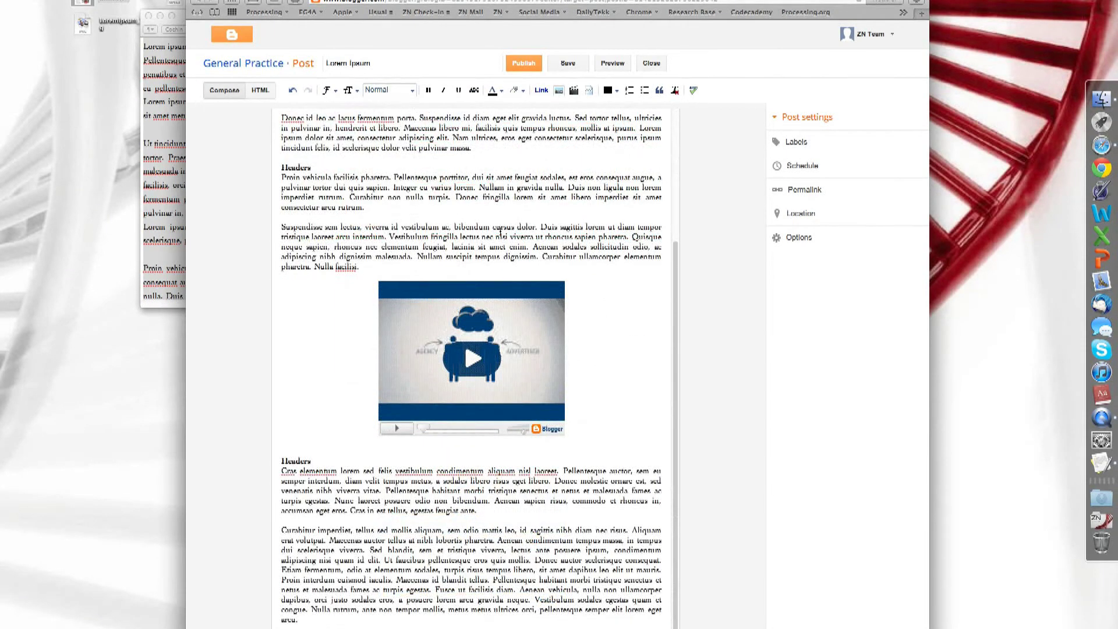
scroll(502, 232, "up", 5)
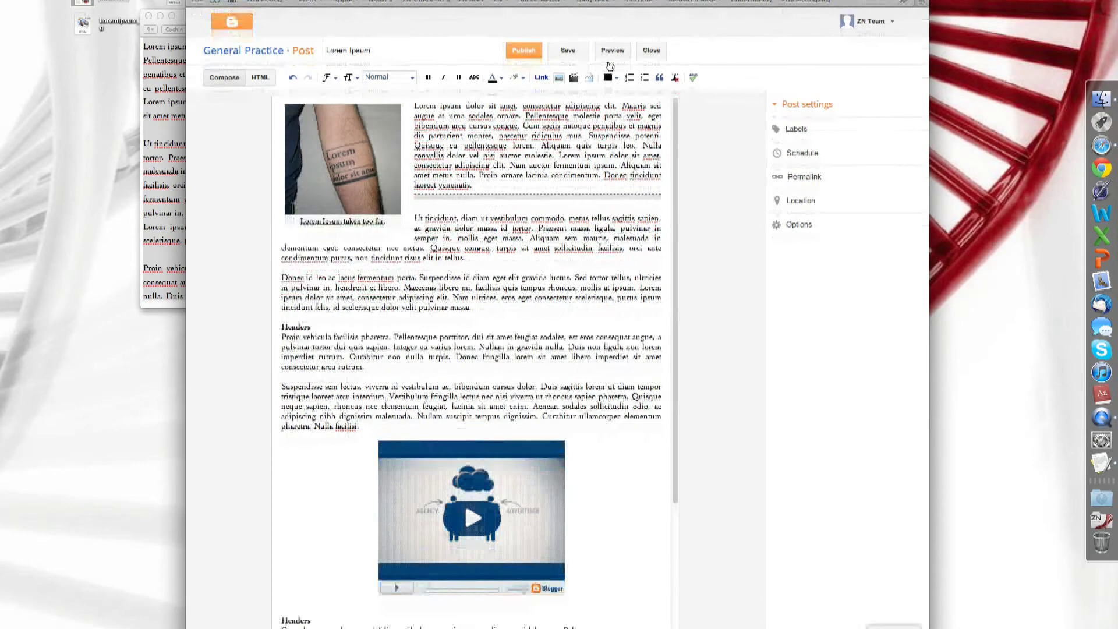
left_click(609, 64)
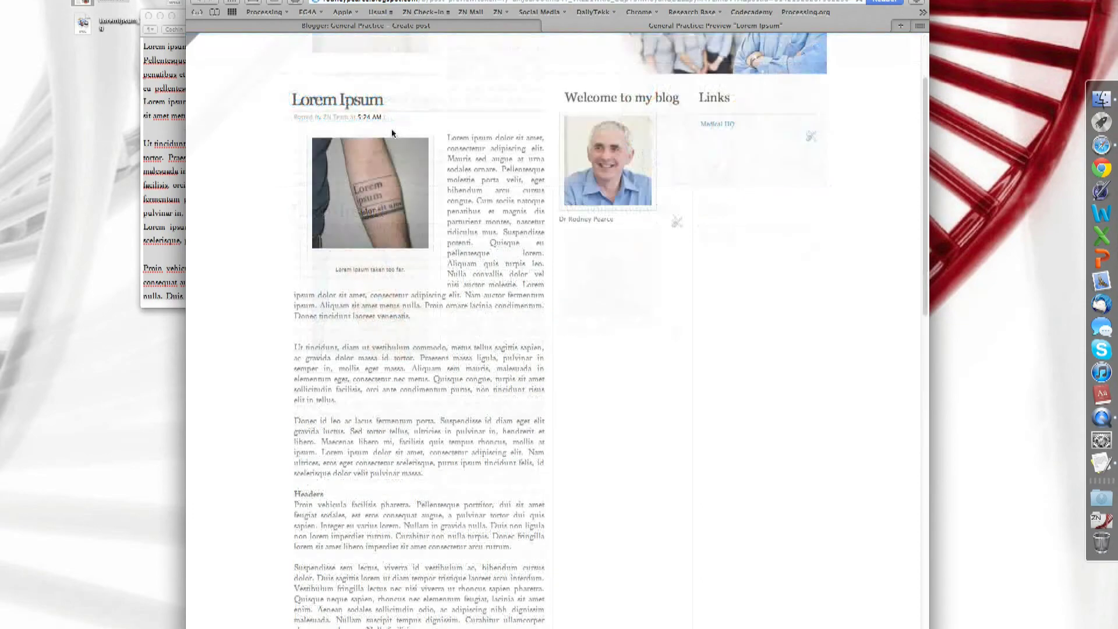
scroll(391, 128, "down", 15)
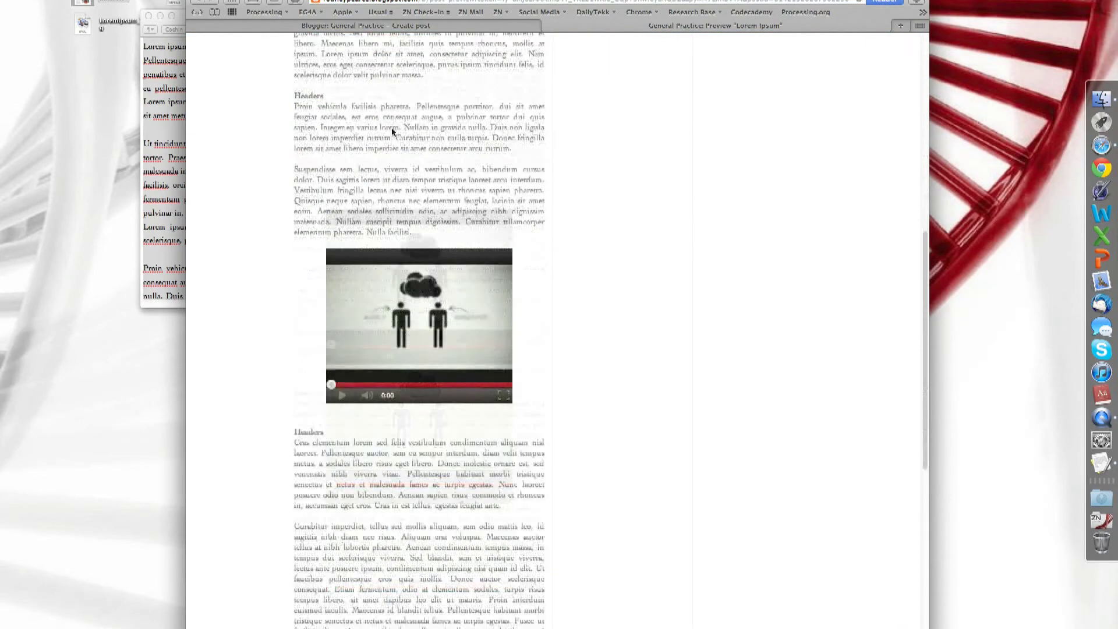
scroll(391, 128, "down", 5)
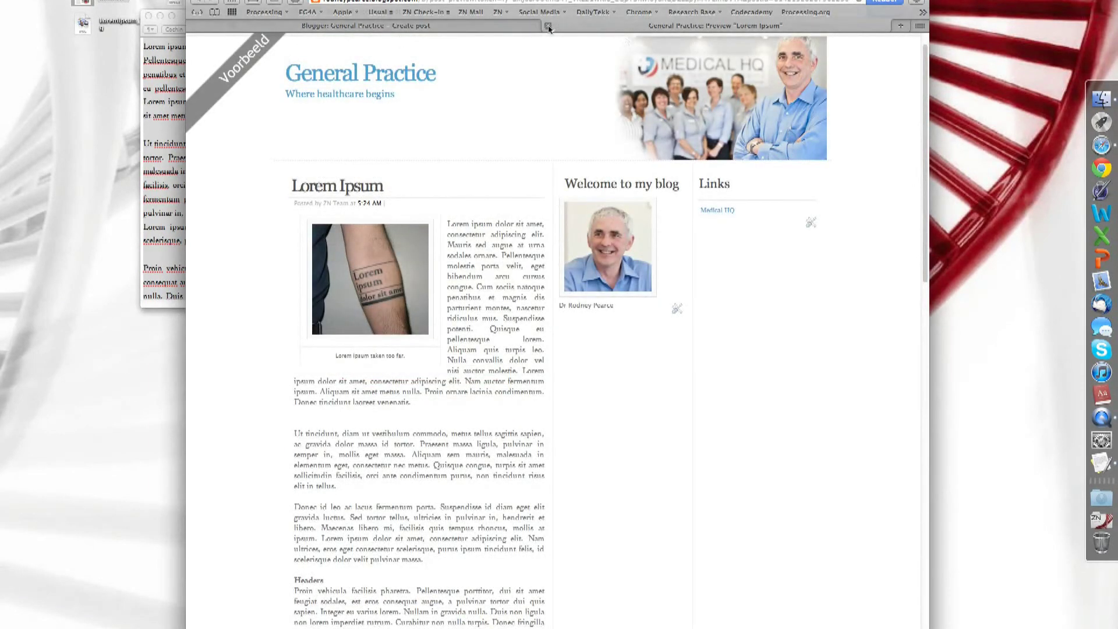
left_click(549, 26)
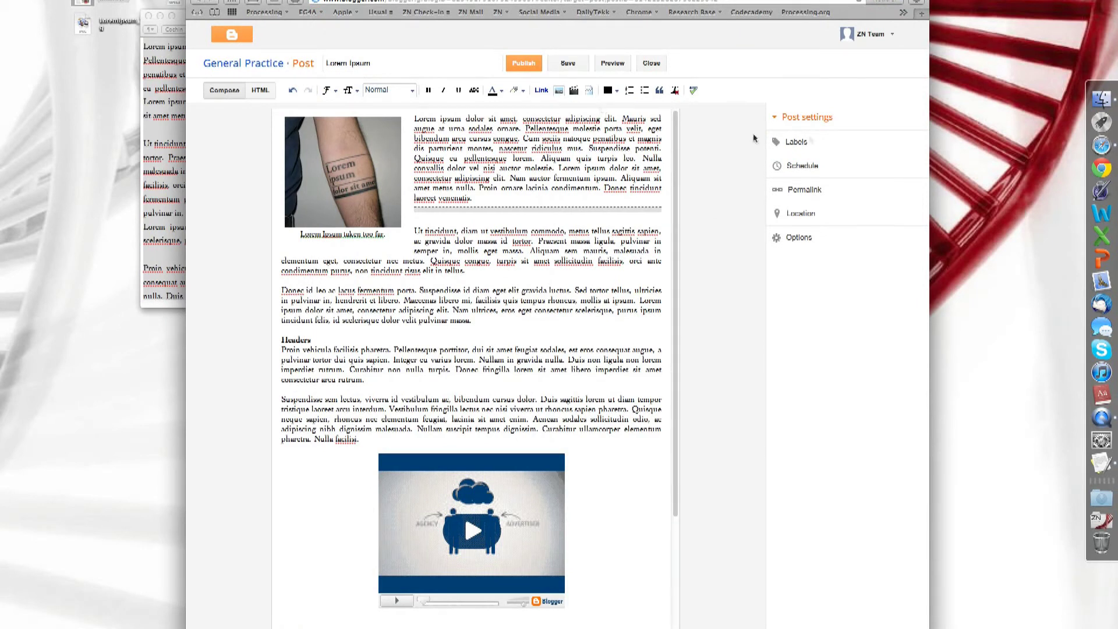
Enter 'lorem ipsum, dummy text, screencast' in the post's Labels setting and confirm the three labels
left_click(793, 144)
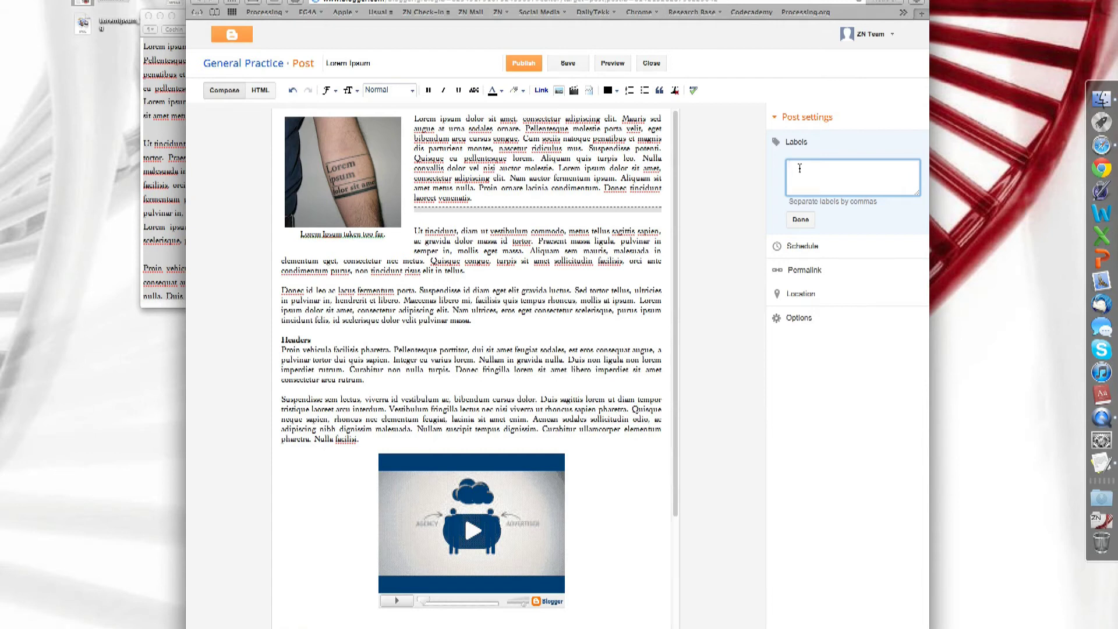
type("lorem ipsum, dummy text, screencast")
left_click(832, 165)
left_click(877, 165)
left_click(826, 184)
left_click(801, 220)
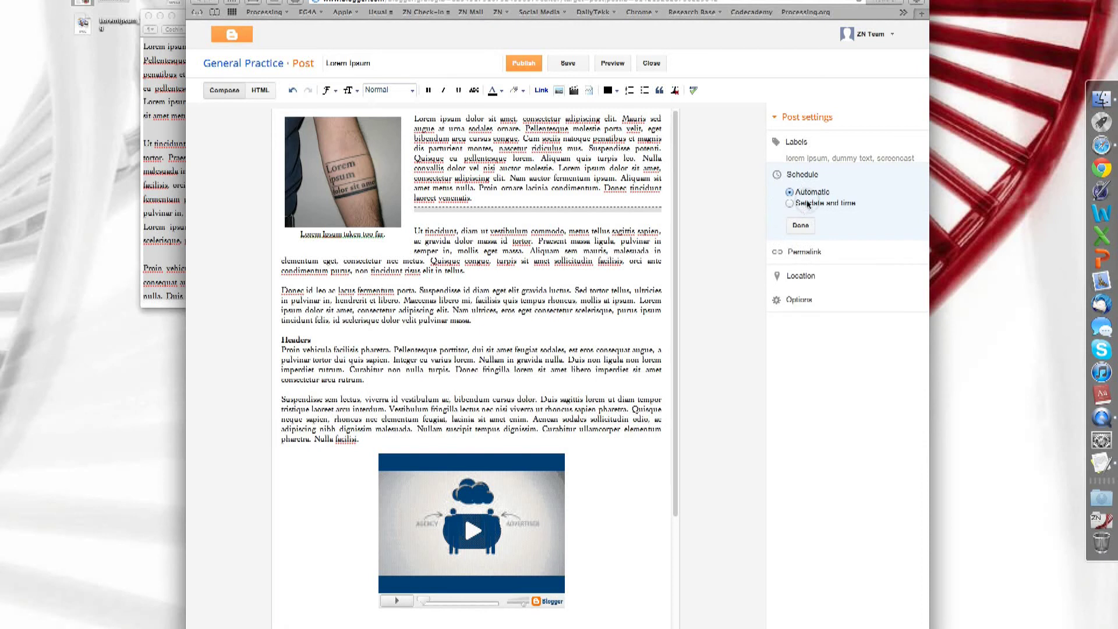
Switch Schedule from Automatic to a set date of Oct 10, 2012 at 12:00 AM
left_click(802, 204)
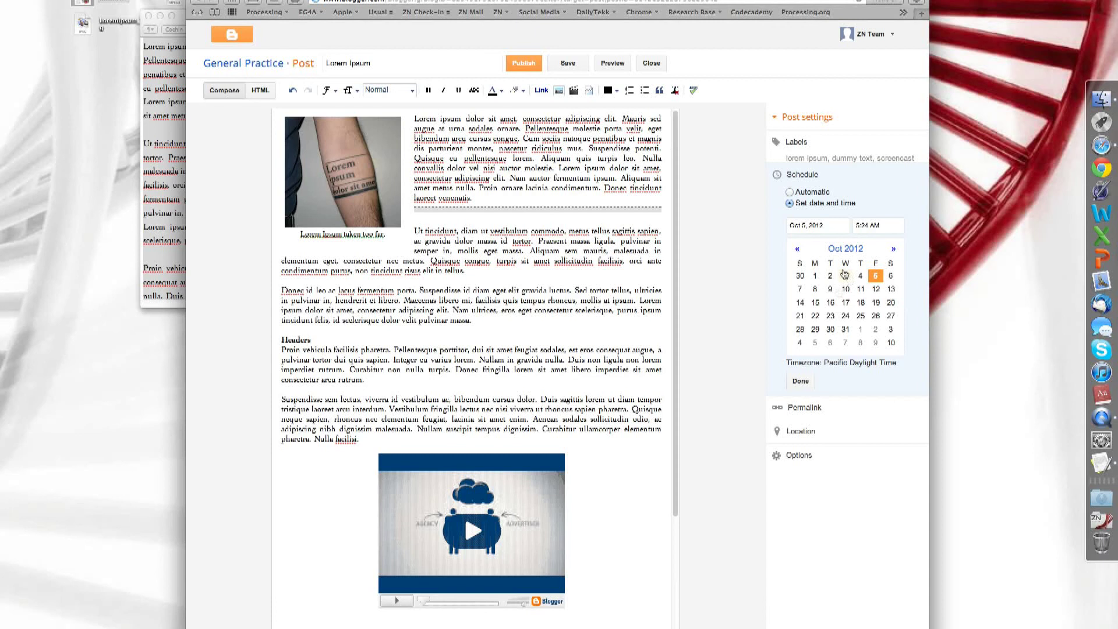
left_click(845, 288)
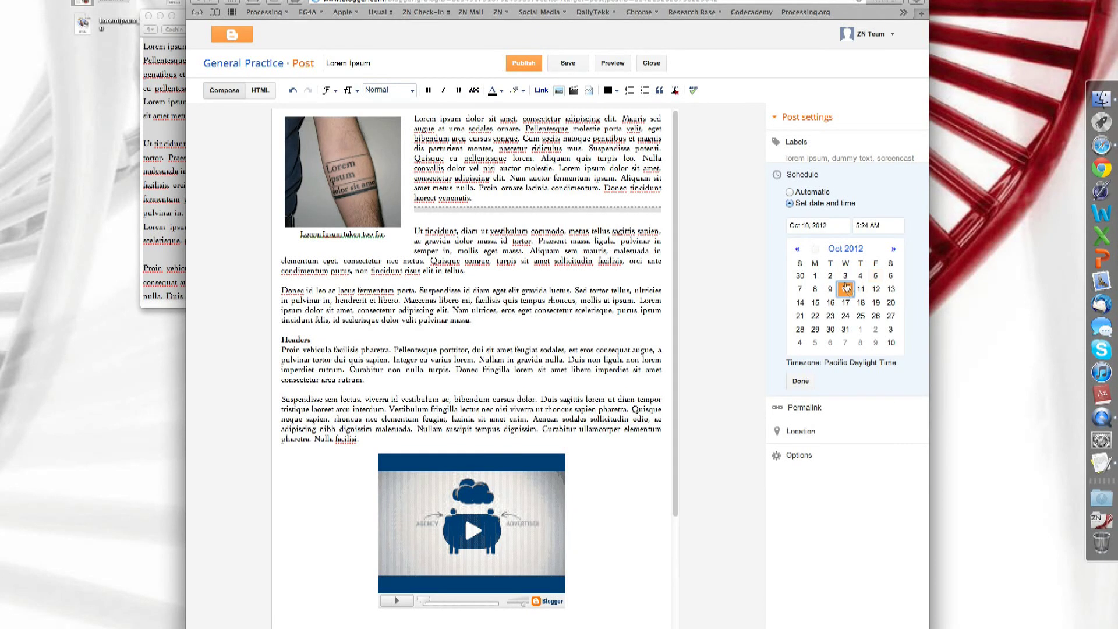
left_click(865, 225)
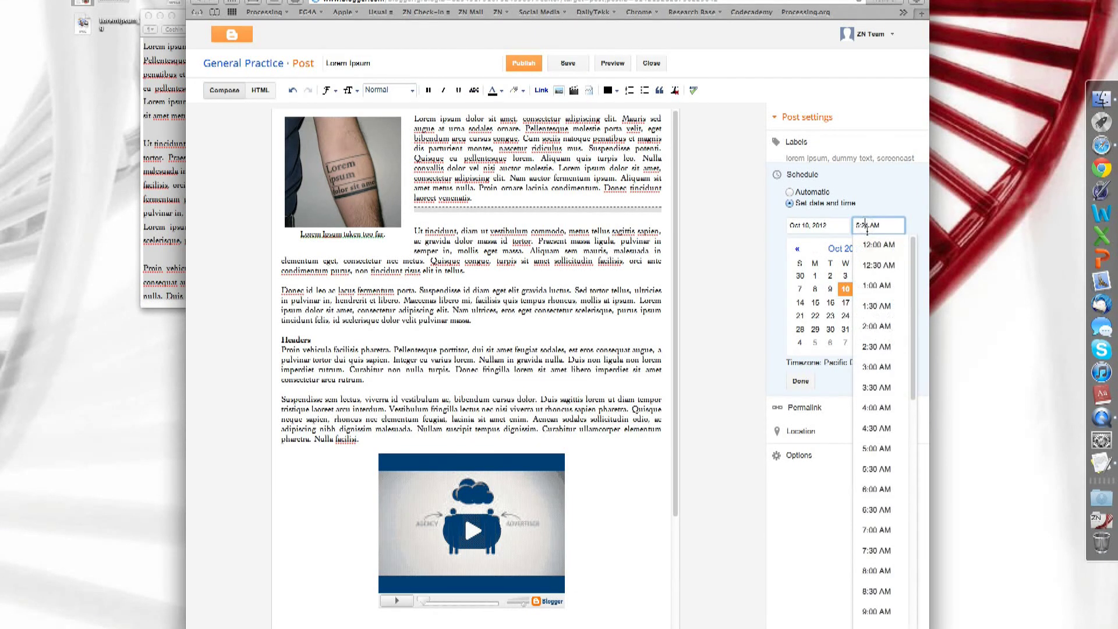
left_click(868, 242)
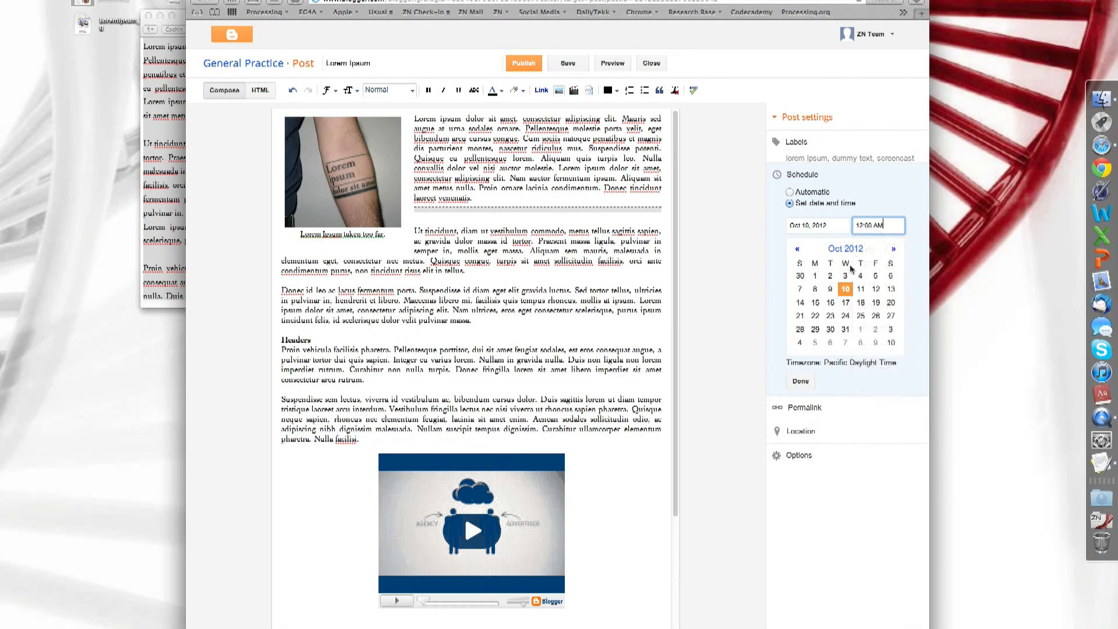
left_click(803, 382)
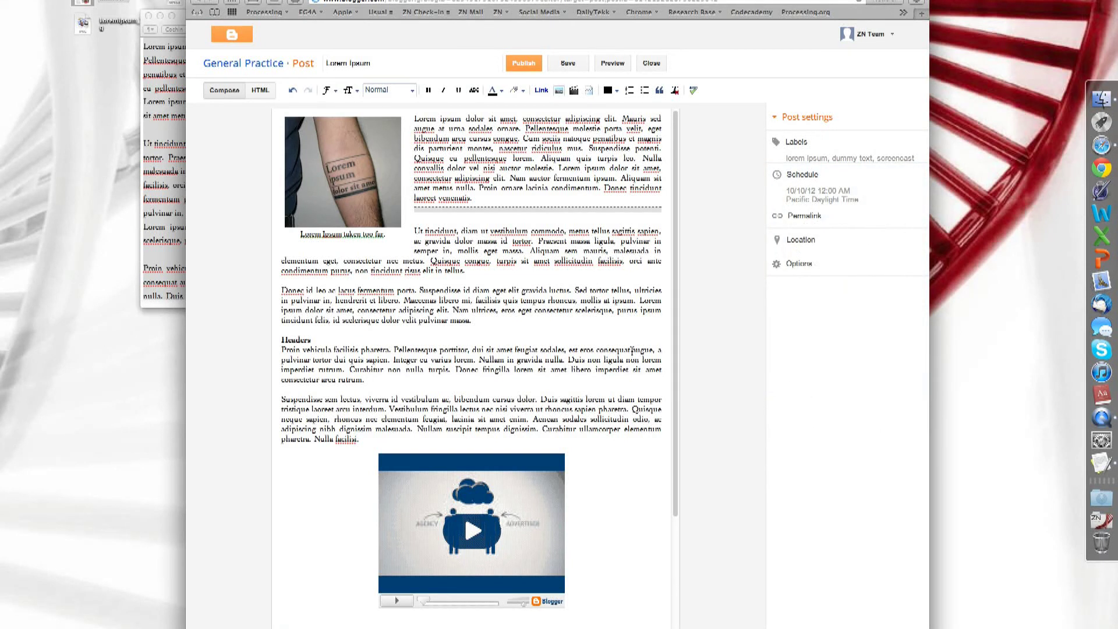
Decline Safari's location prompt, search 'Brussels, Belgium' and confirm City of Brussels as the location
left_click(802, 247)
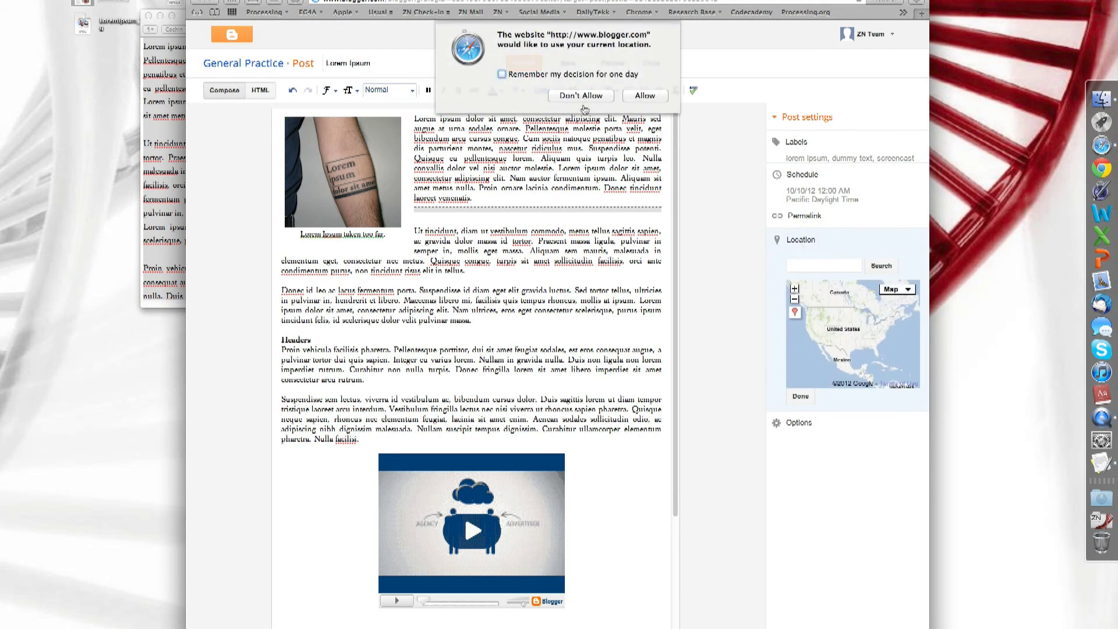
left_click(581, 95)
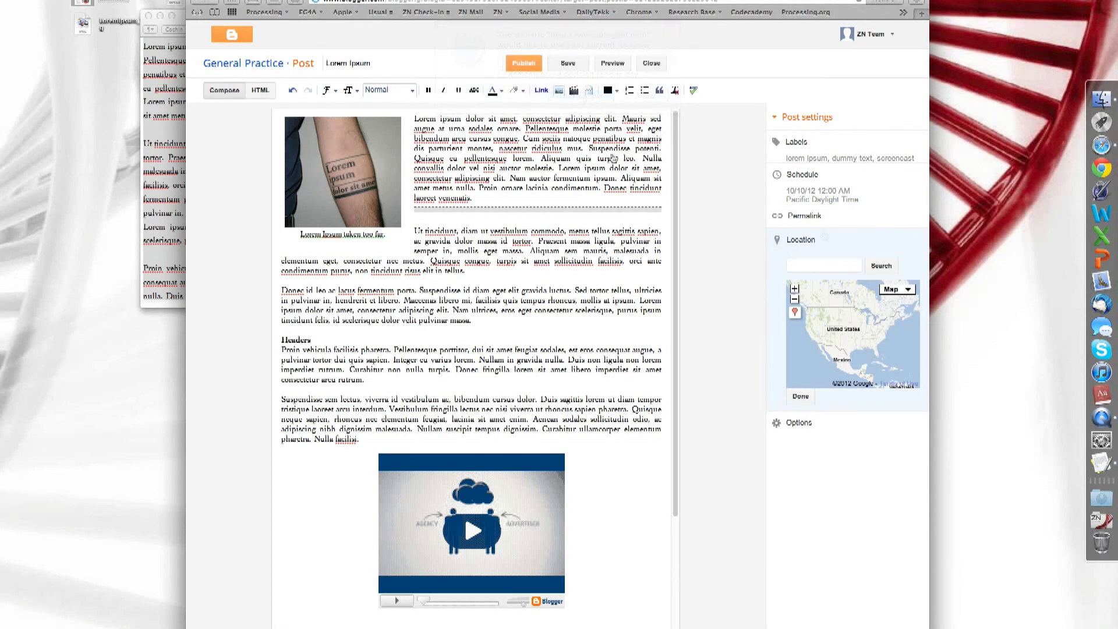
left_click(822, 265)
type("Brussels, Belgium")
left_click(884, 267)
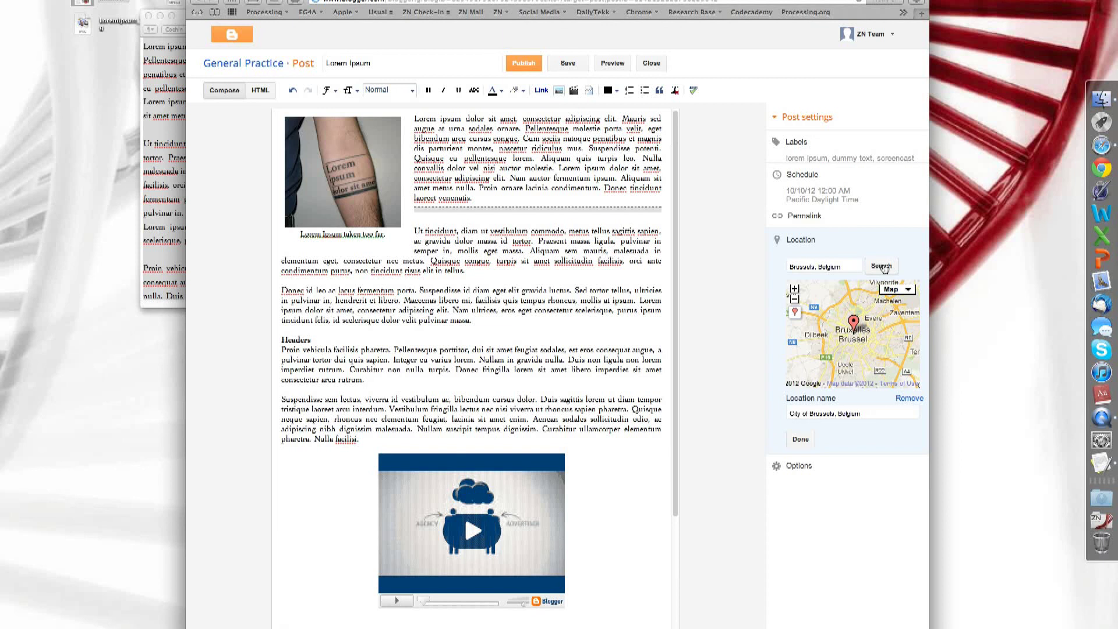
left_click(801, 440)
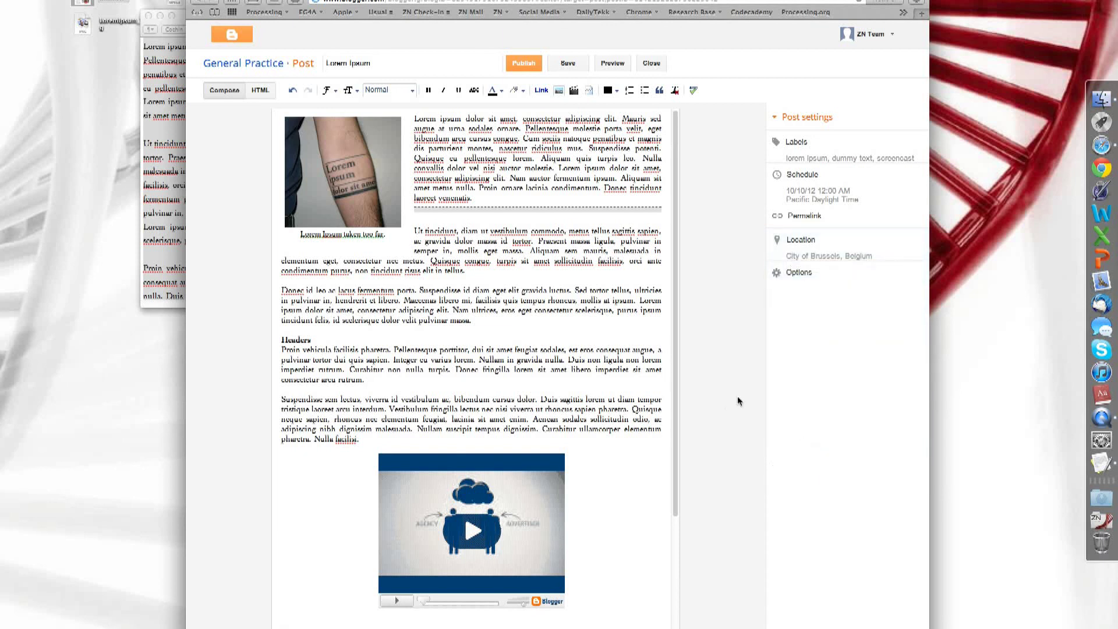